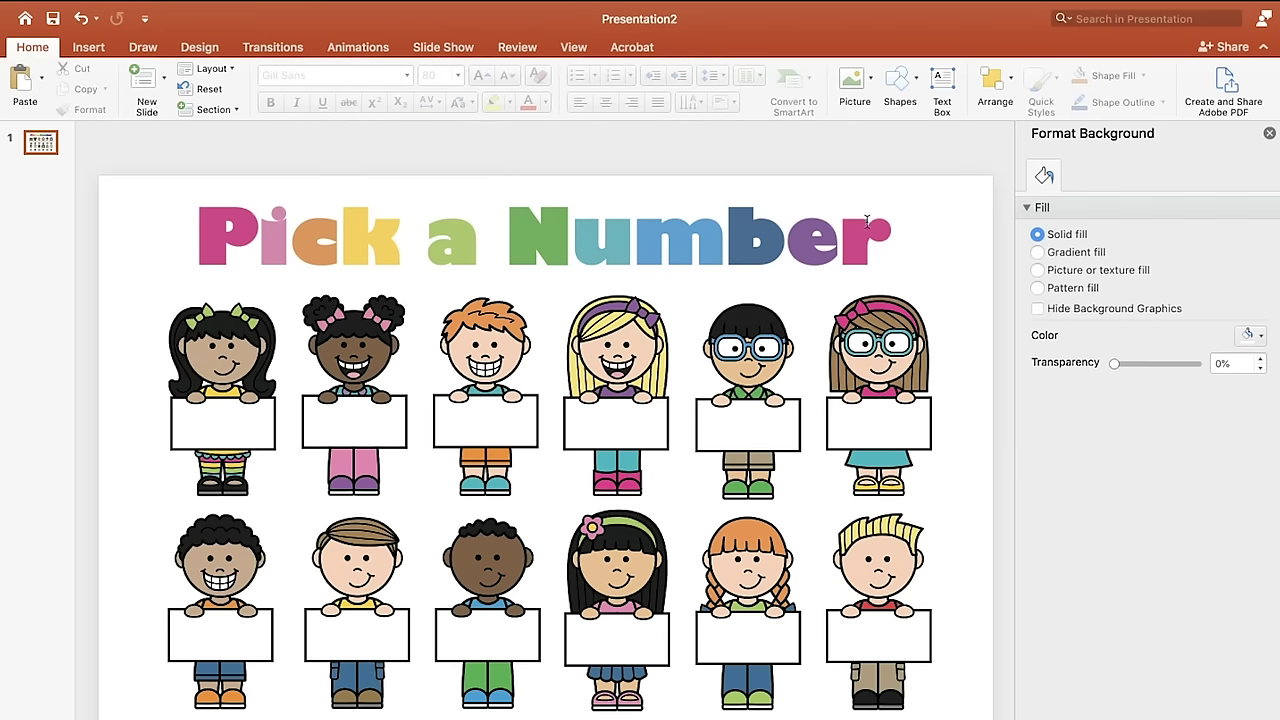
# - Select the multicoloured 'Pick a Number' title above the twelve kids
pyautogui.click(857, 228)
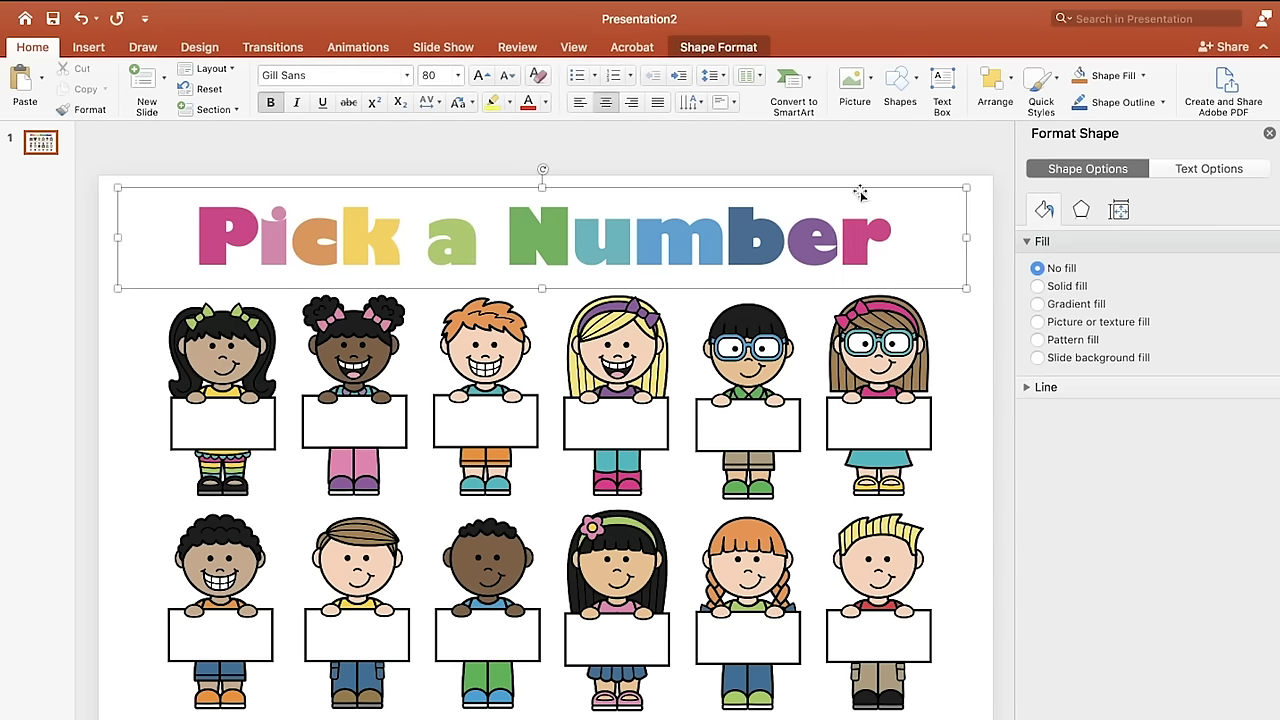
# - Duplicate the 'Pick a Number' title text box
pyautogui.rightClick(860, 191)
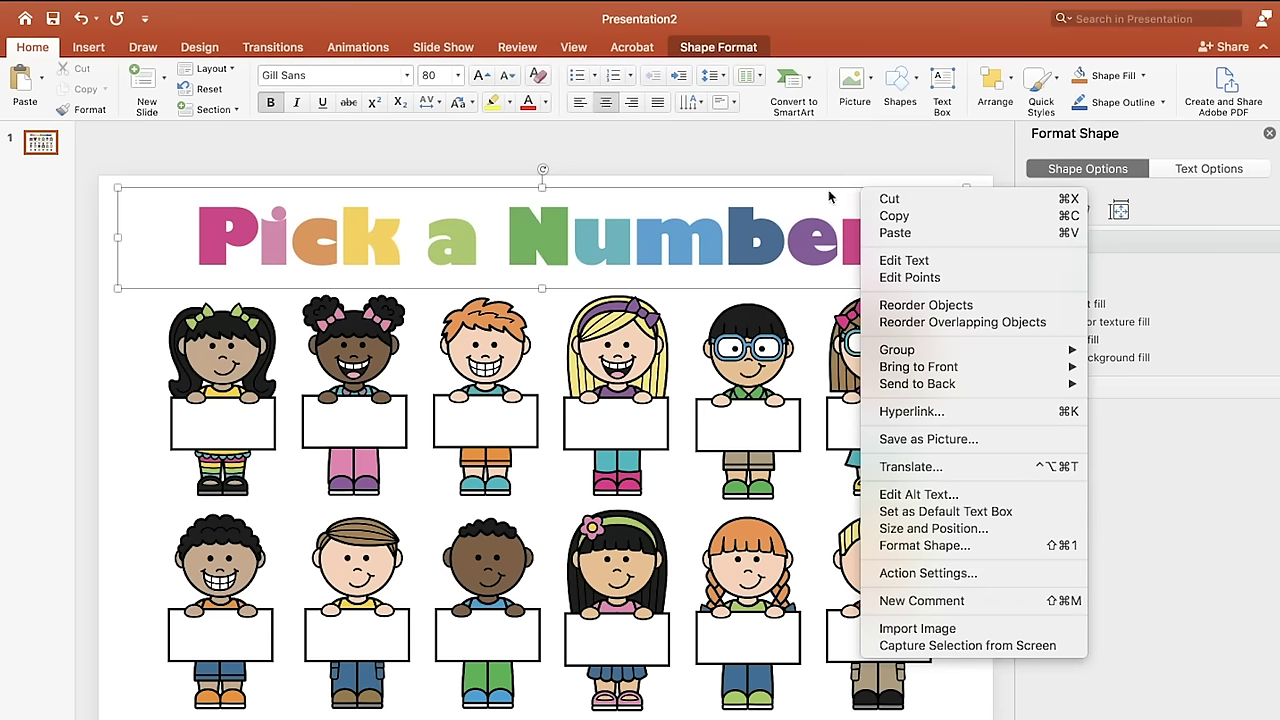
pyautogui.click(826, 189)
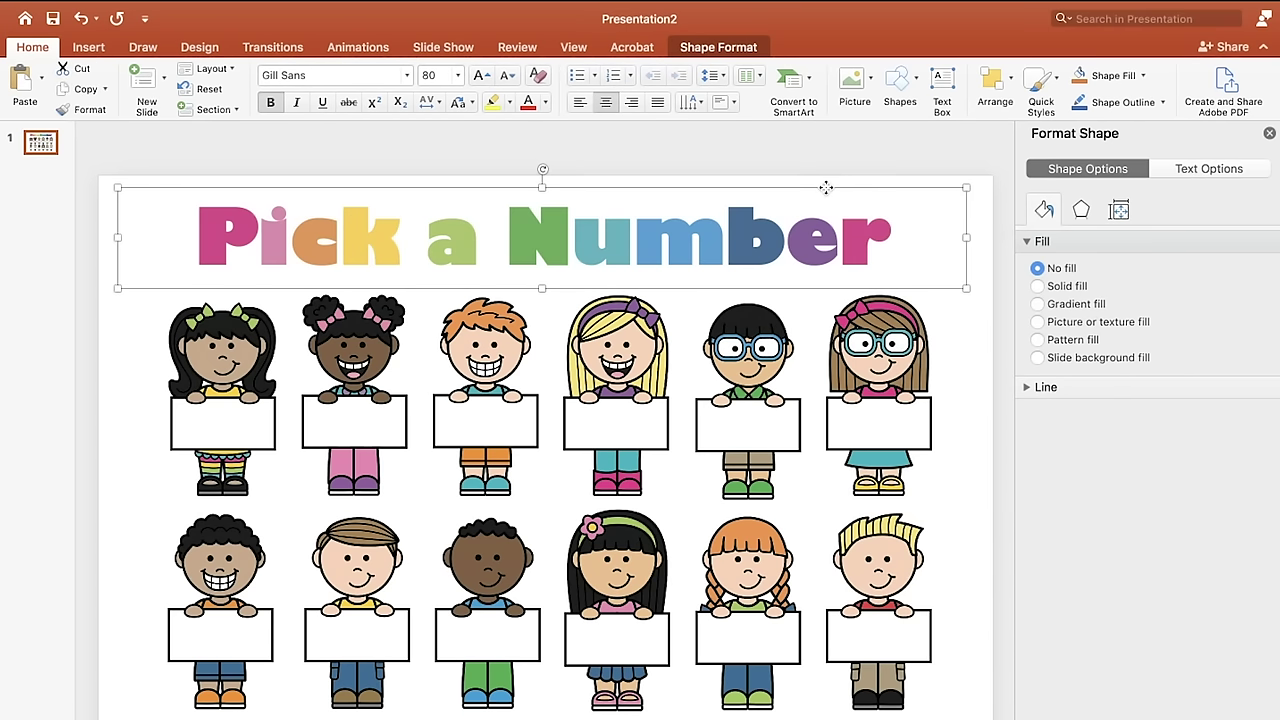
pyautogui.press('super+v')
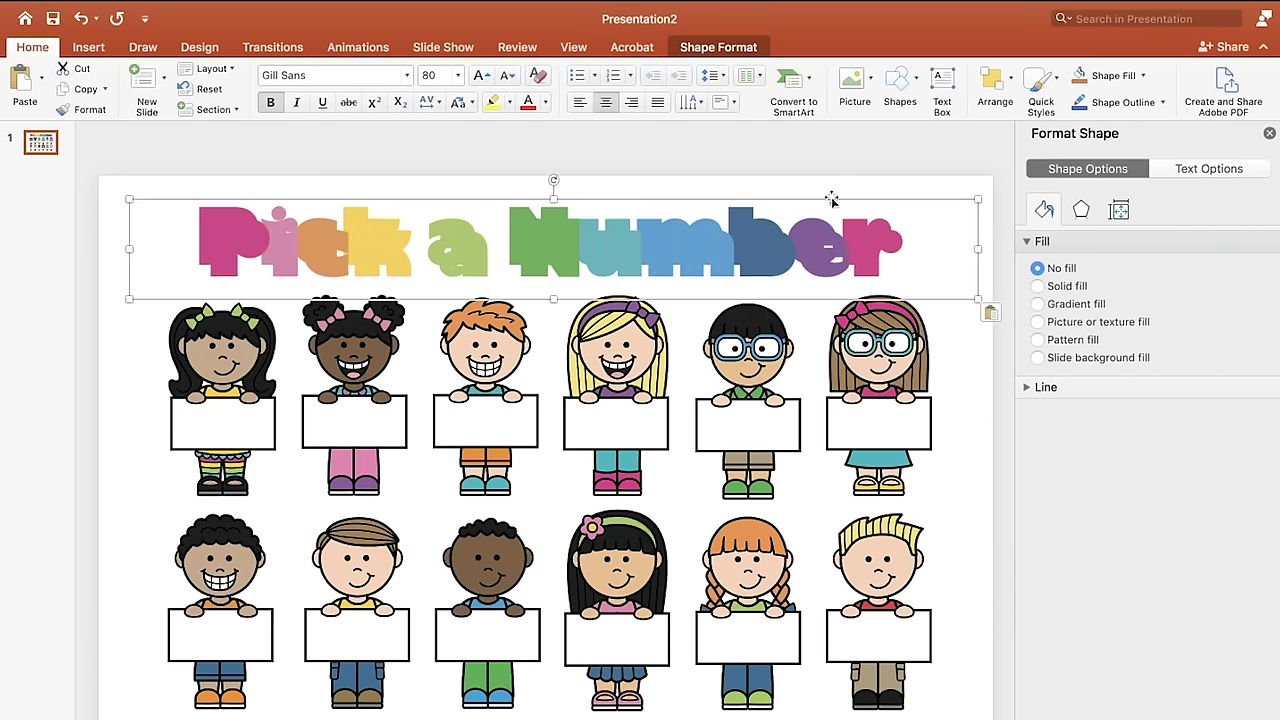
# - Give the copy's letters no fill and a solid black outline thickened to 1.5 pt
pyautogui.moveTo(905, 245); pyautogui.dragTo(420, 248)
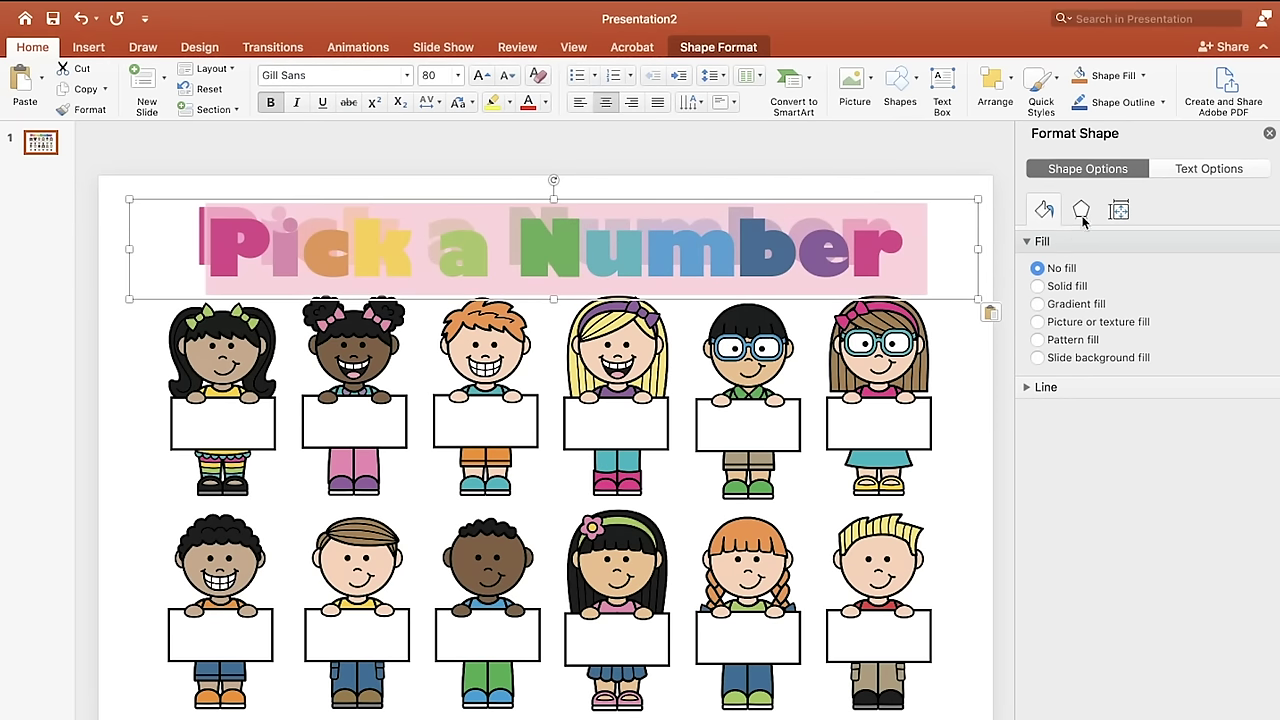
pyautogui.click(1192, 172)
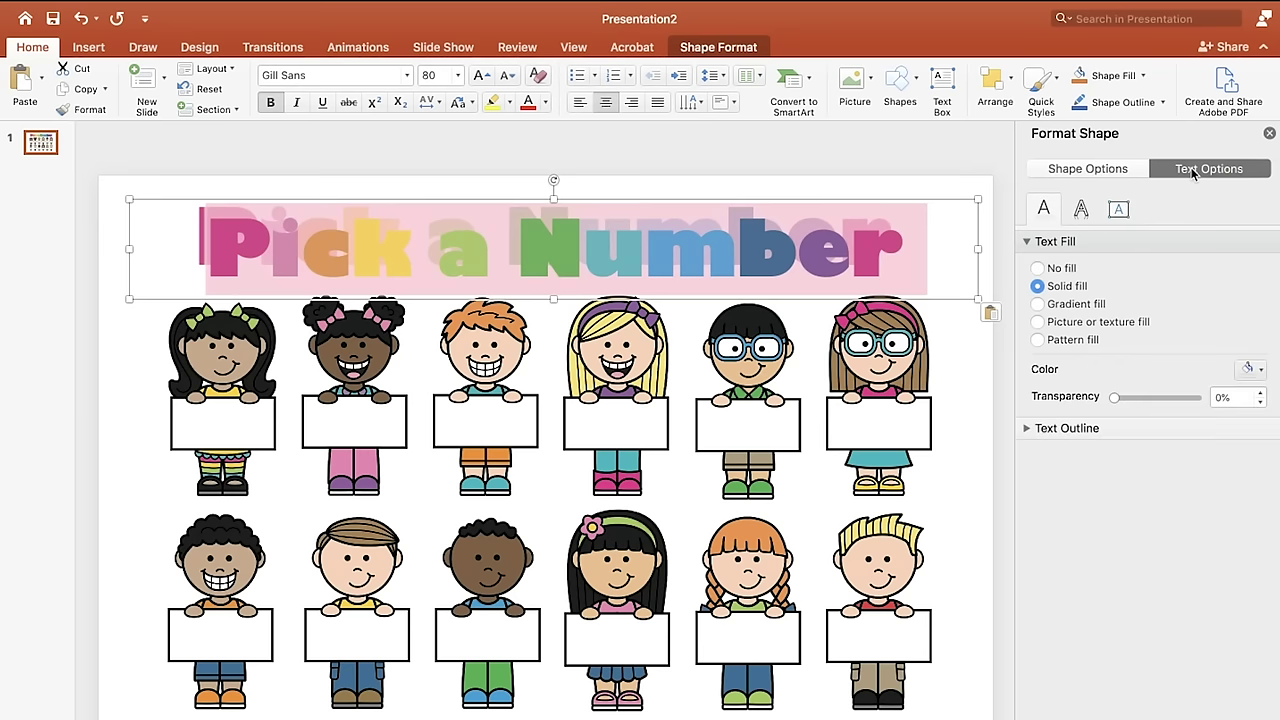
pyautogui.click(1038, 269)
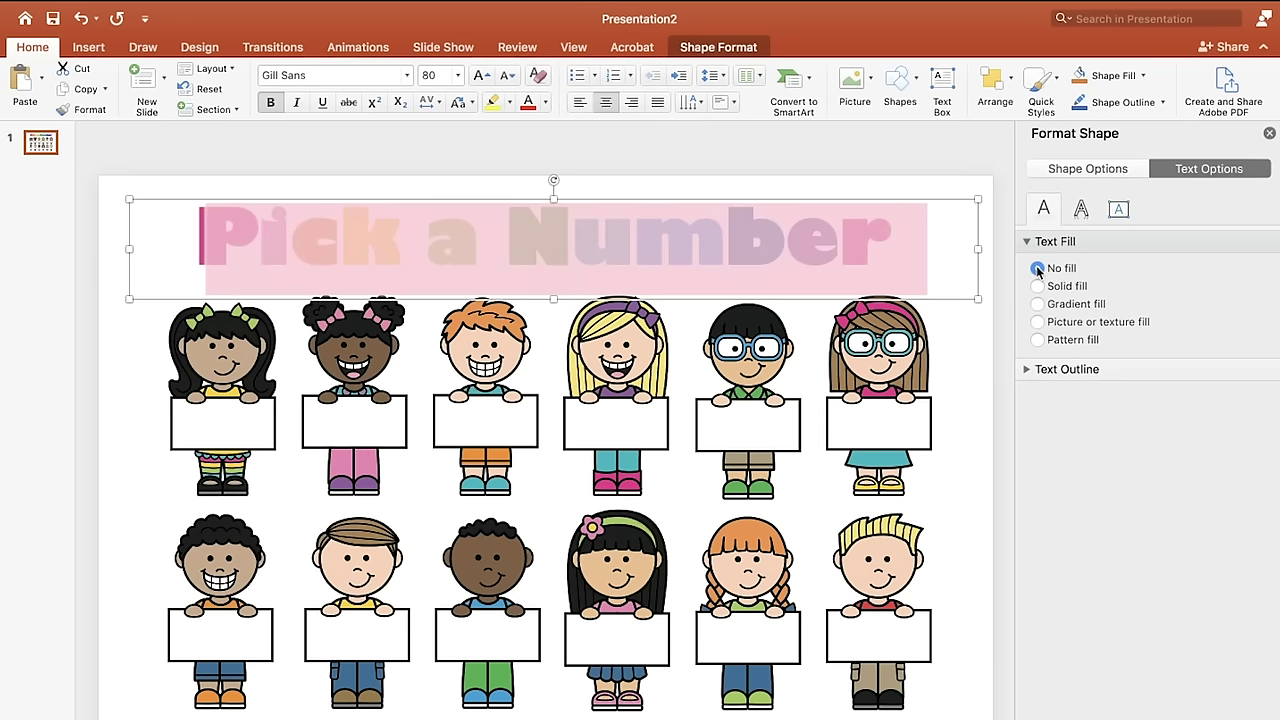
pyautogui.click(1029, 370)
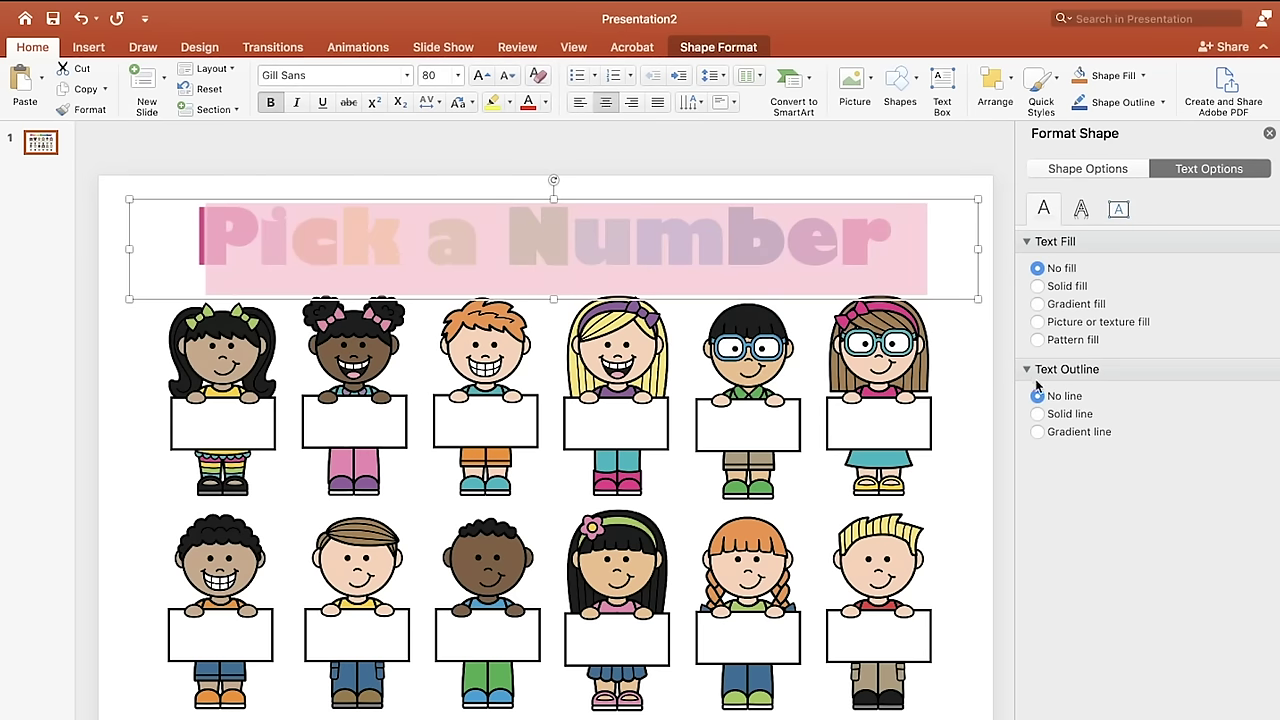
pyautogui.click(1038, 415)
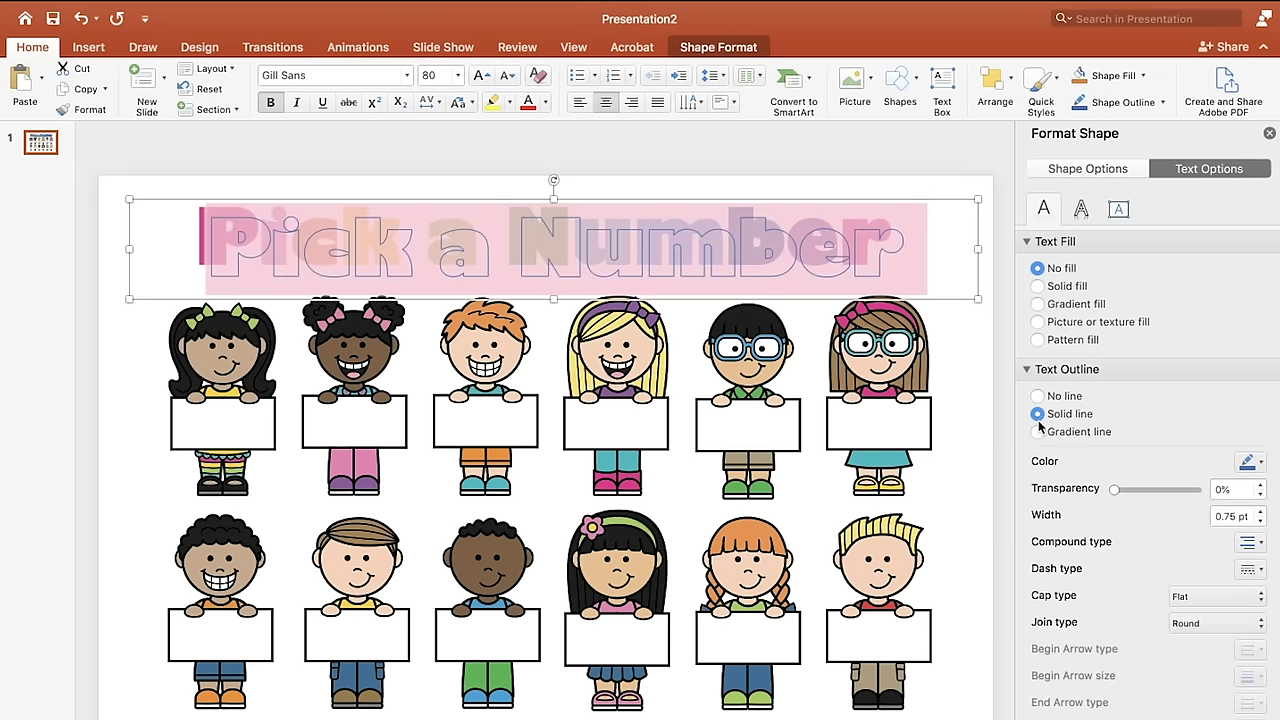
pyautogui.click(1261, 462)
pyautogui.click(1139, 511)
pyautogui.click(1262, 512)
pyautogui.click(1262, 512)
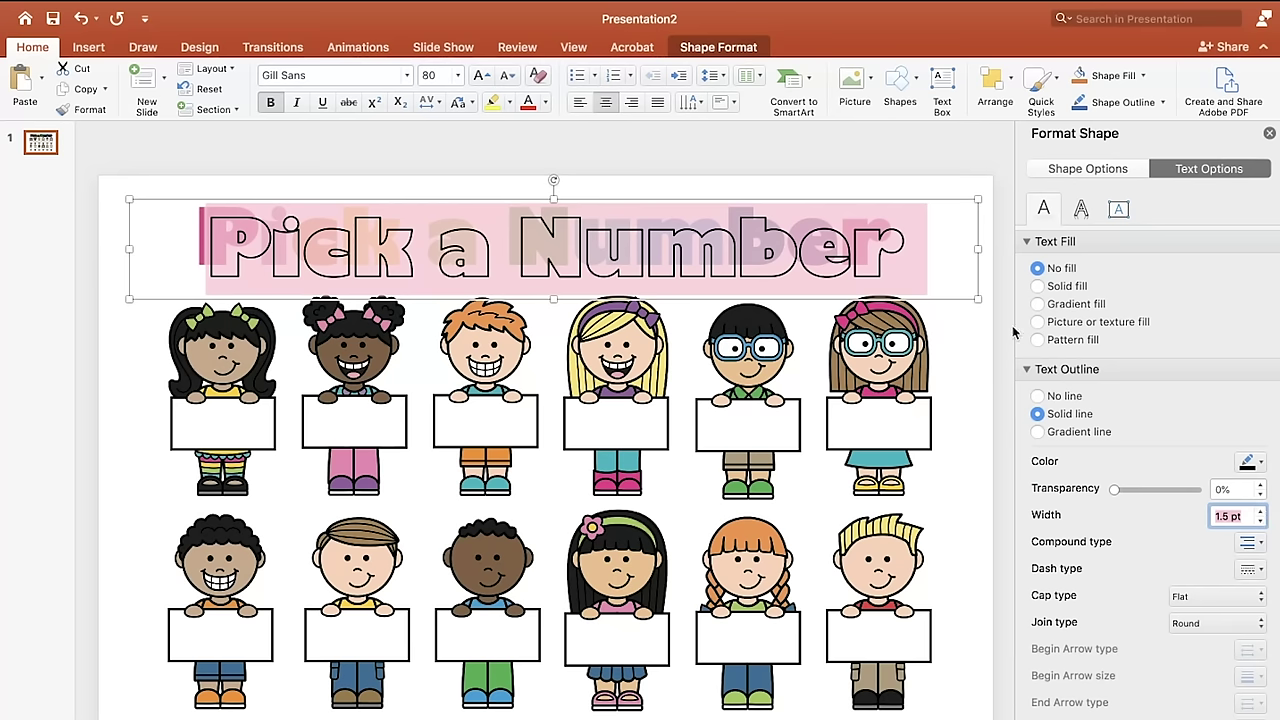
# - Layer the outlined copy exactly over the coloured original title
pyautogui.click(962, 338)
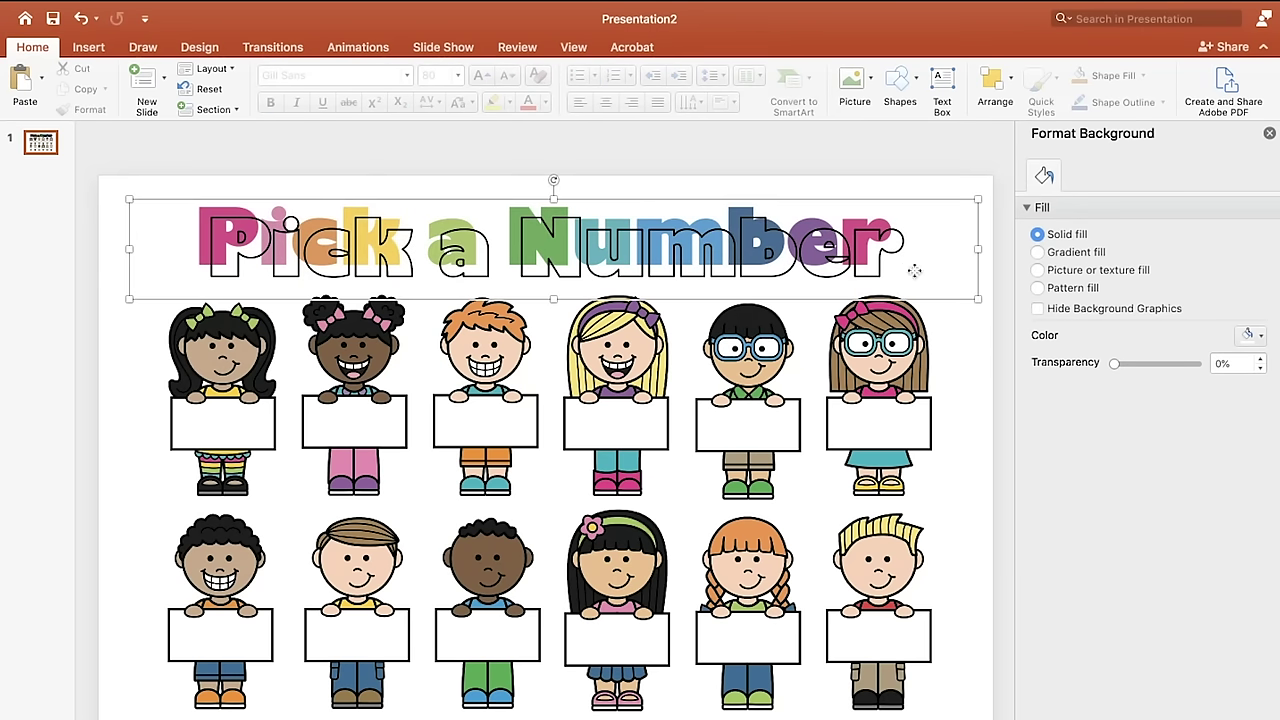
pyautogui.click(910, 265)
pyautogui.moveTo(930, 291); pyautogui.dragTo(926, 288)
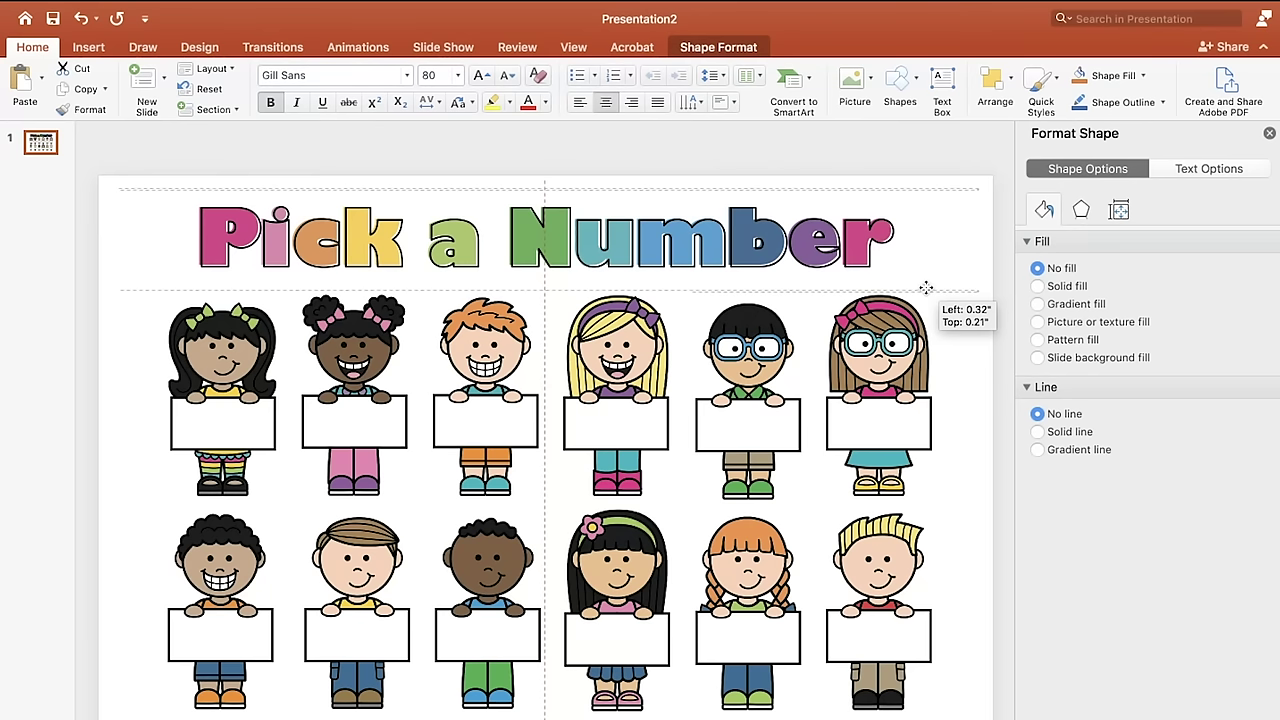
pyautogui.moveTo(926, 288); pyautogui.dragTo(926, 287)
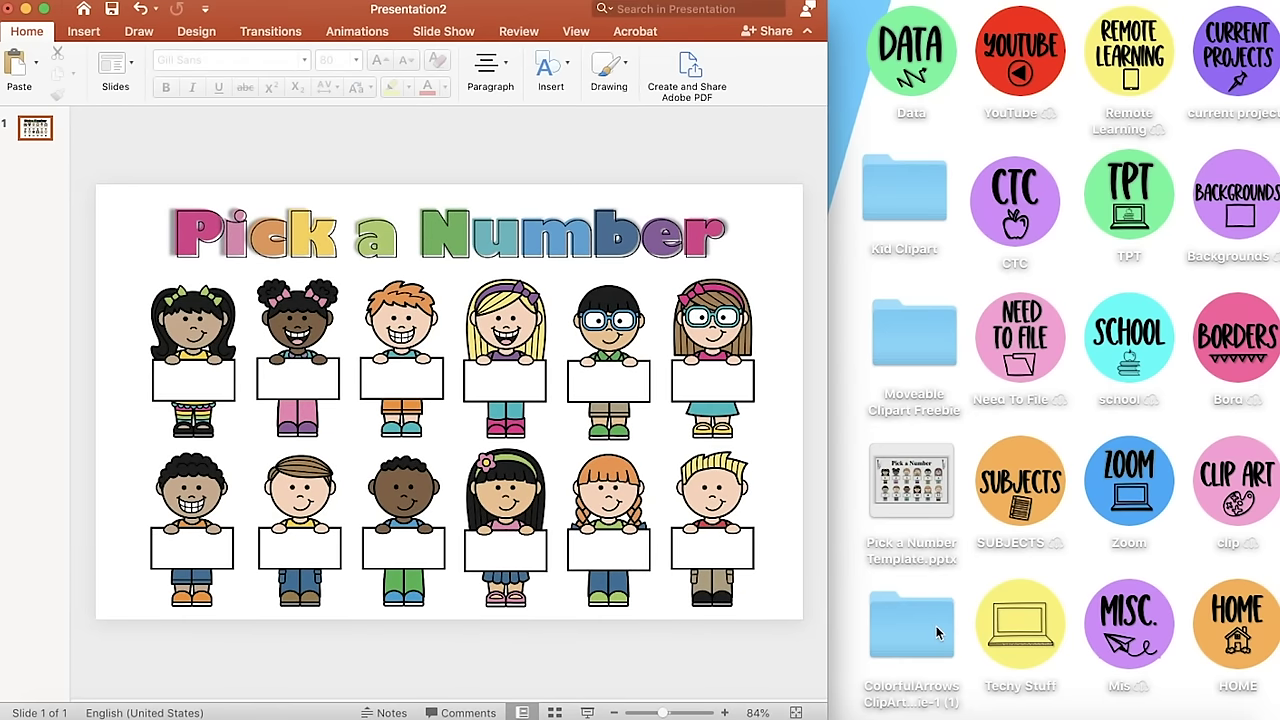
# - Drag the blue and purple arrow images from the ColorfulArrows folder onto the slide
pyautogui.doubleClick(937, 632)
pyautogui.moveTo(710, 138); pyautogui.dragTo(973, 136)
pyautogui.click(706, 187)
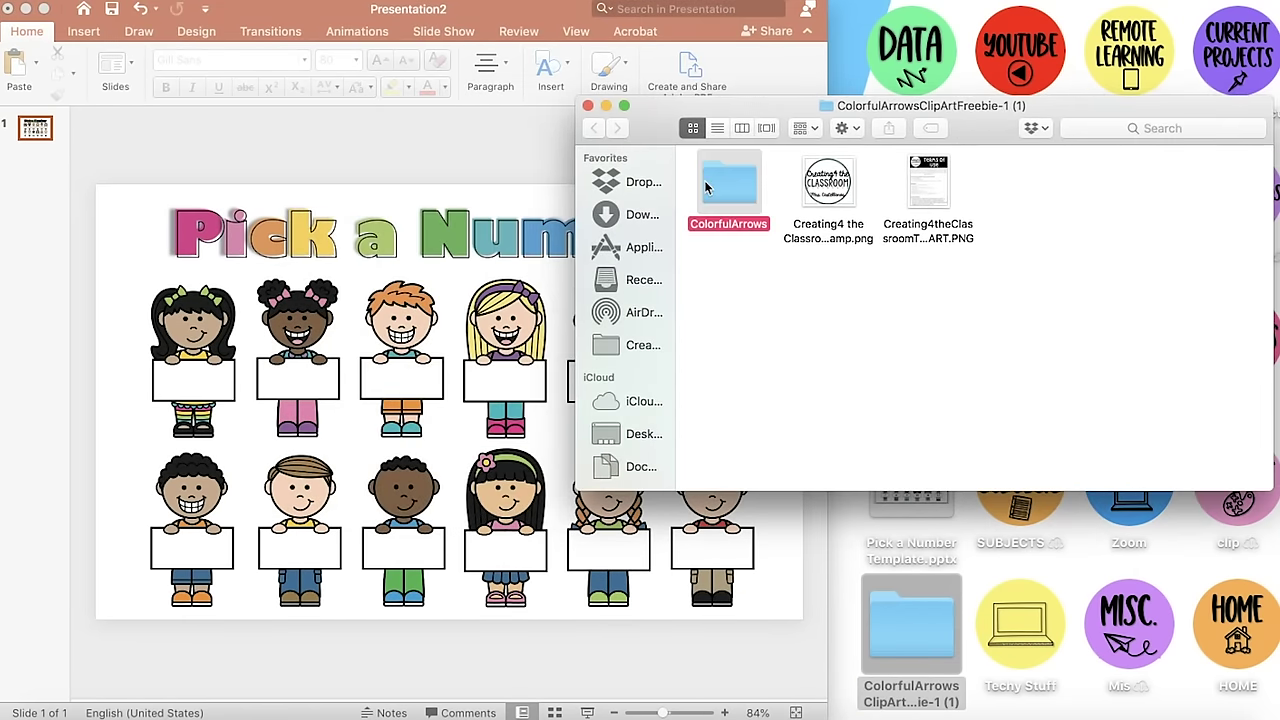
pyautogui.doubleClick(706, 187)
pyautogui.moveTo(817, 185); pyautogui.dragTo(517, 350)
pyautogui.moveTo(828, 296); pyautogui.dragTo(494, 467)
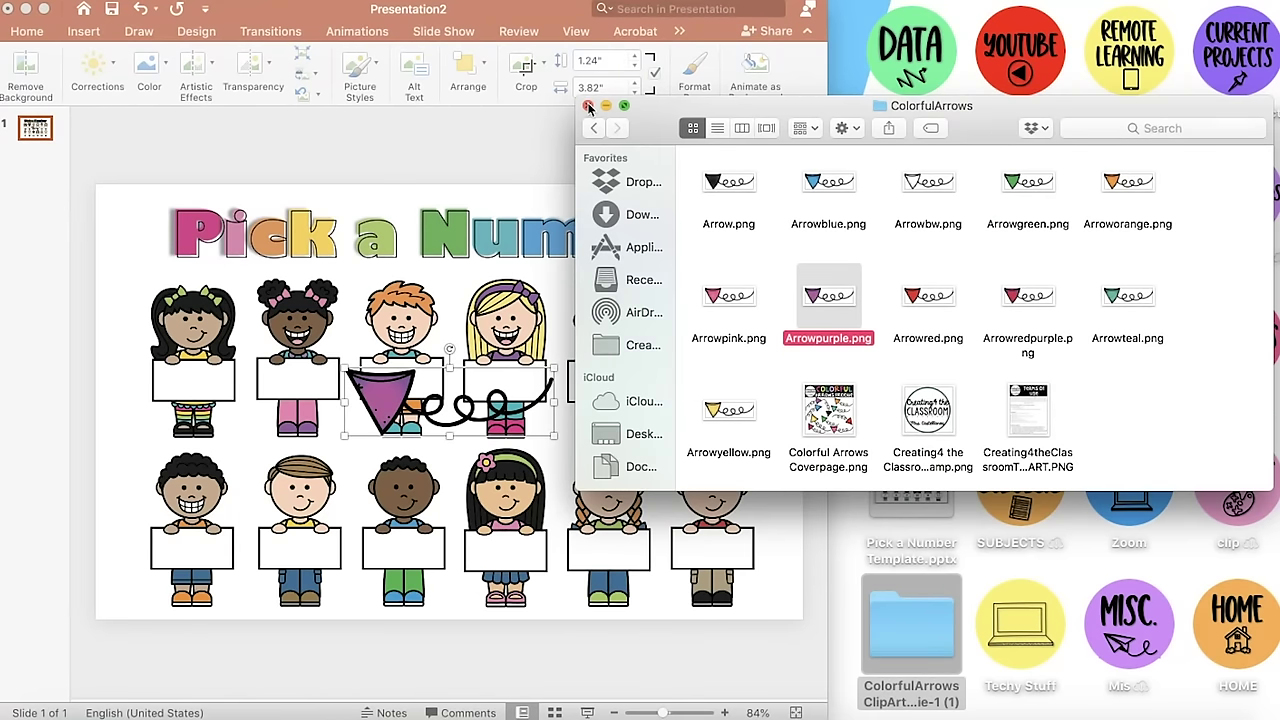
pyautogui.click(589, 106)
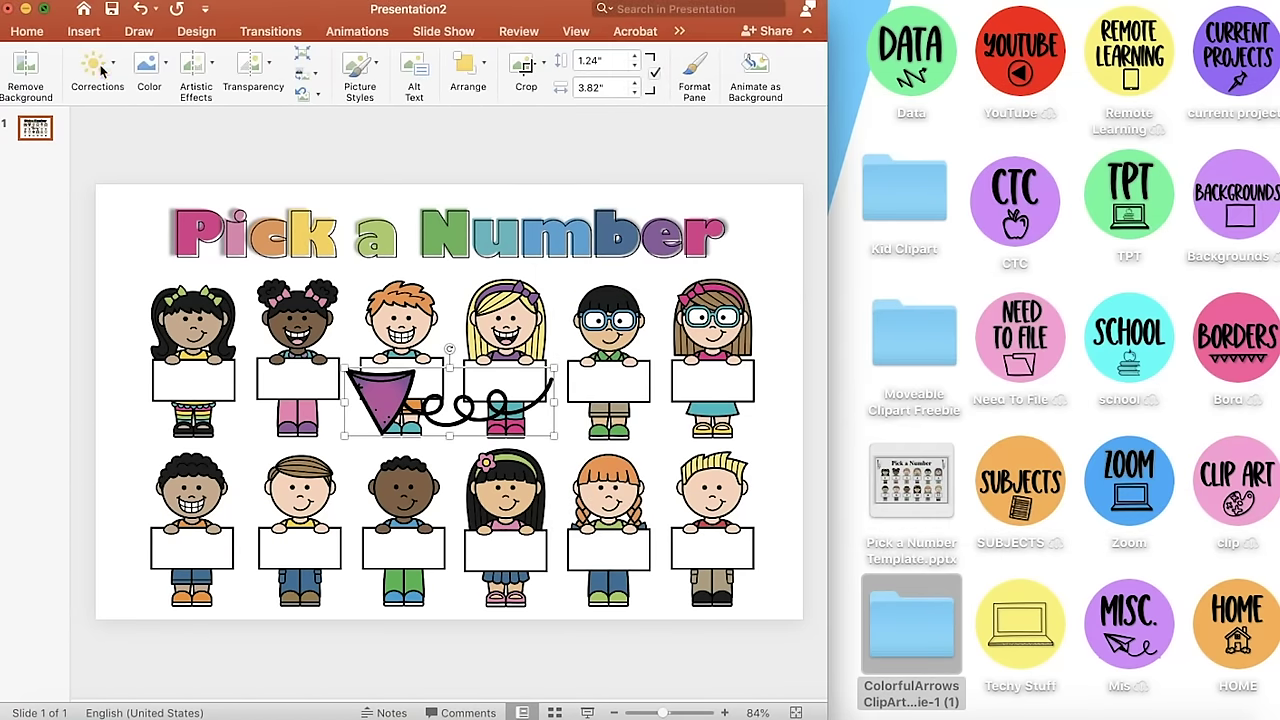
pyautogui.click(44, 8)
# - Rotate and shrink the purple arrow, then shrink, flip and rotate the blue arrow toward the title
pyautogui.moveTo(687, 365)
pyautogui.mouseDown()
pyautogui.moveTo(657, 331)
pyautogui.moveTo(600, 360)
pyautogui.moveTo(560, 400)
pyautogui.moveTo(545, 467)
pyautogui.mouseUp()
pyautogui.moveTo(683, 277)
pyautogui.mouseDown()
pyautogui.moveTo(657, 425)
pyautogui.moveTo(684, 476)
pyautogui.moveTo(1085, 184)
pyautogui.moveTo(1127, 178)
pyautogui.mouseUp()
pyautogui.click(684, 436)
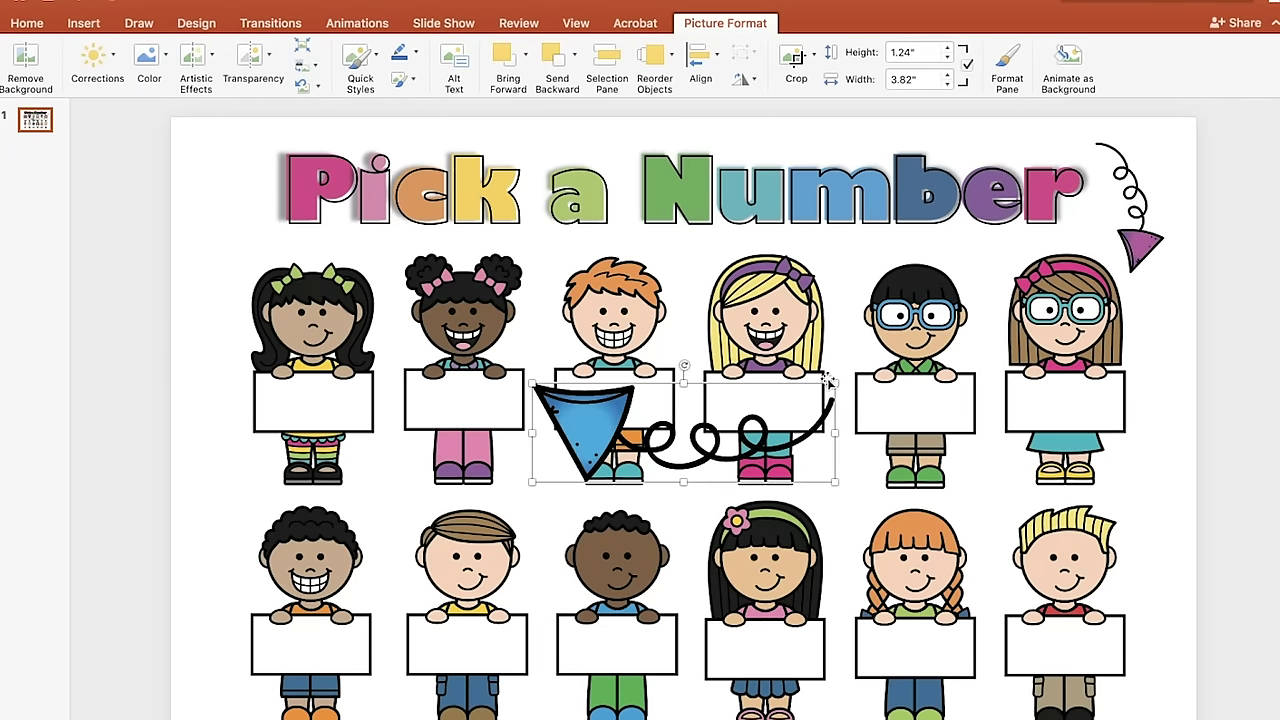
pyautogui.moveTo(819, 392)
pyautogui.mouseDown()
pyautogui.moveTo(663, 480)
pyautogui.moveTo(686, 451)
pyautogui.moveTo(690, 413)
pyautogui.mouseUp()
pyautogui.moveTo(610, 482)
pyautogui.mouseDown()
pyautogui.moveTo(612, 300)
pyautogui.moveTo(628, 360)
pyautogui.mouseUp()
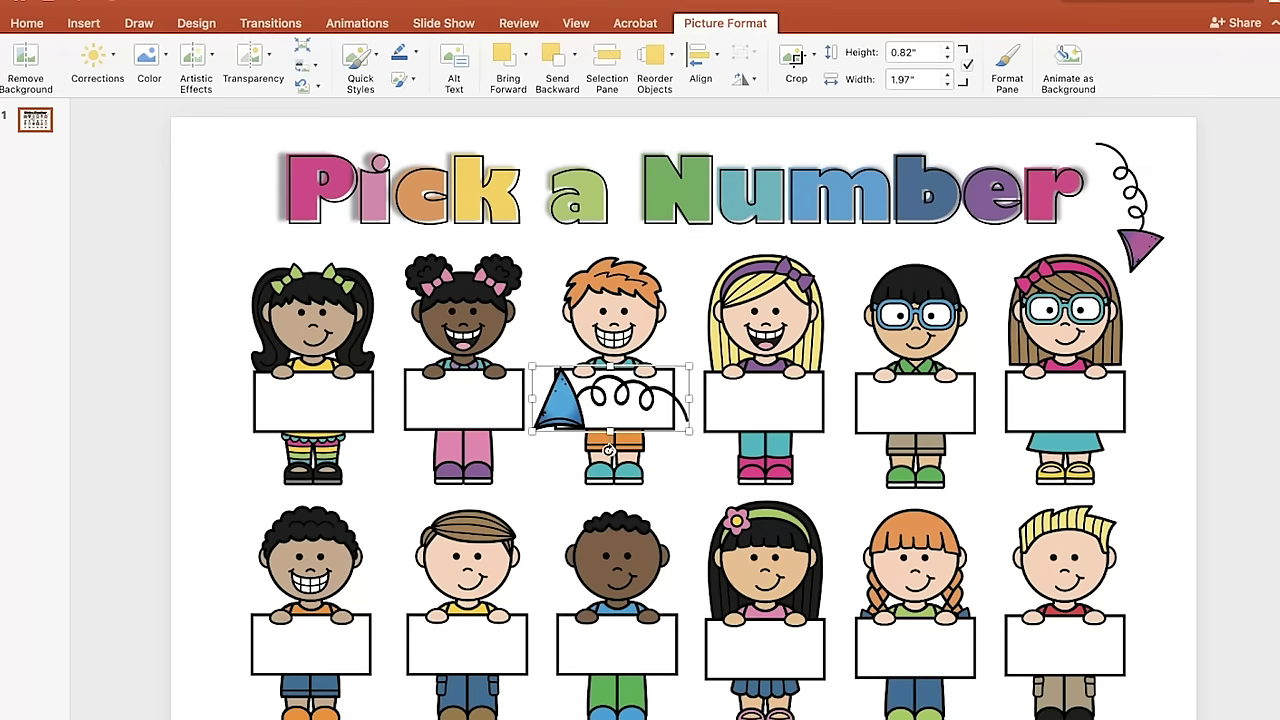
pyautogui.moveTo(610, 451)
pyautogui.mouseDown()
pyautogui.moveTo(690, 432)
pyautogui.moveTo(376, 229)
pyautogui.moveTo(256, 187)
pyautogui.moveTo(248, 210)
pyautogui.mouseUp()
pyautogui.click(366, 512)
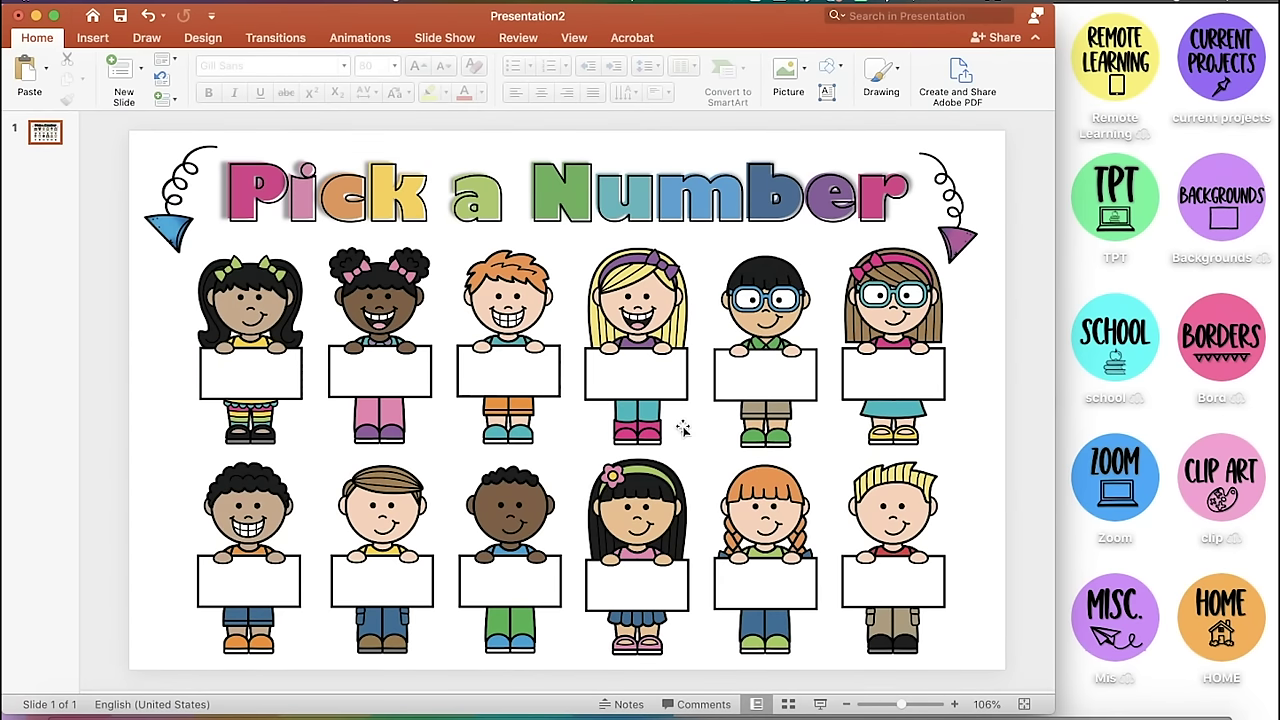
# - Paste the number 1 box onto the first sign and draw a text box reading 2 on the second
pyautogui.press('super+v')
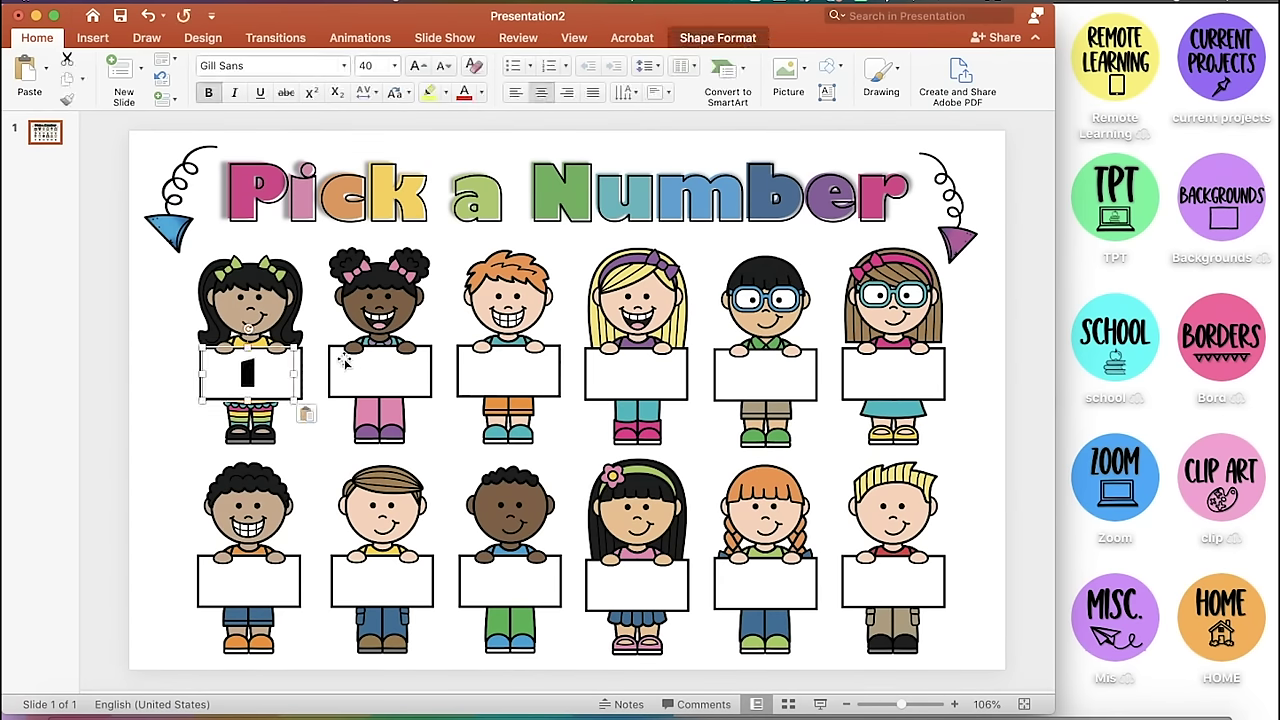
pyautogui.click(92, 38)
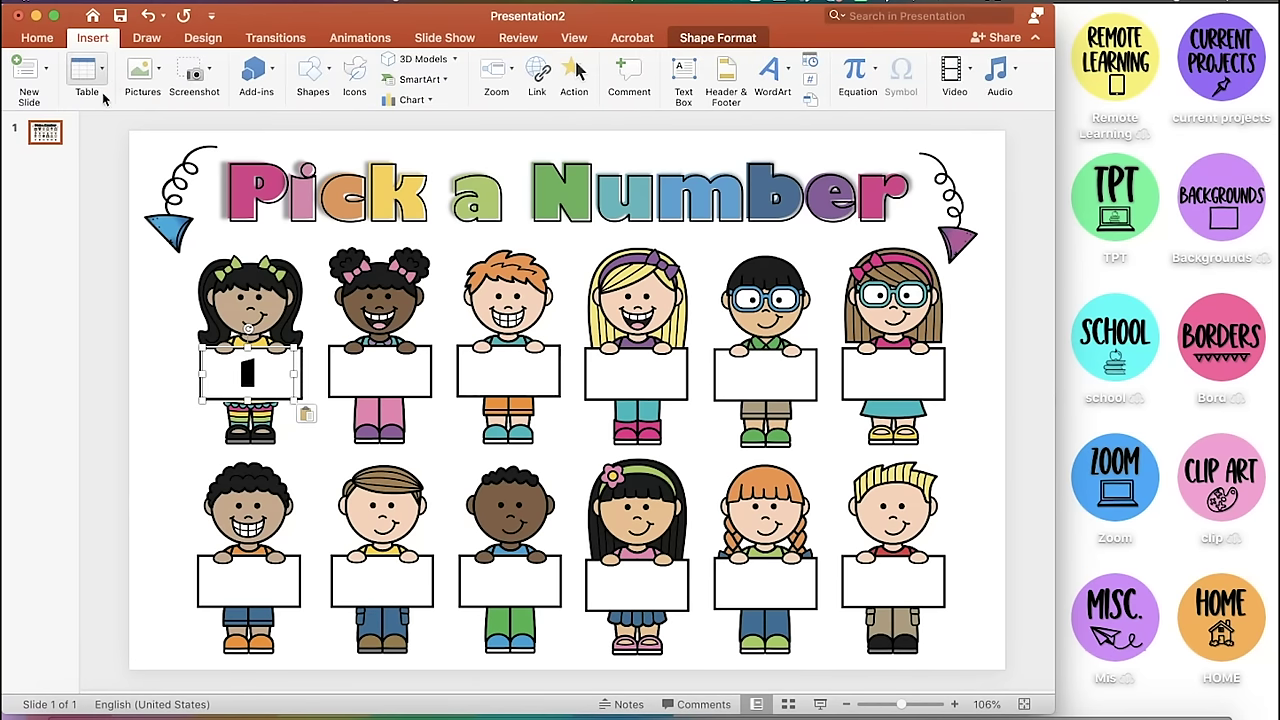
pyautogui.click(302, 82)
pyautogui.click(304, 124)
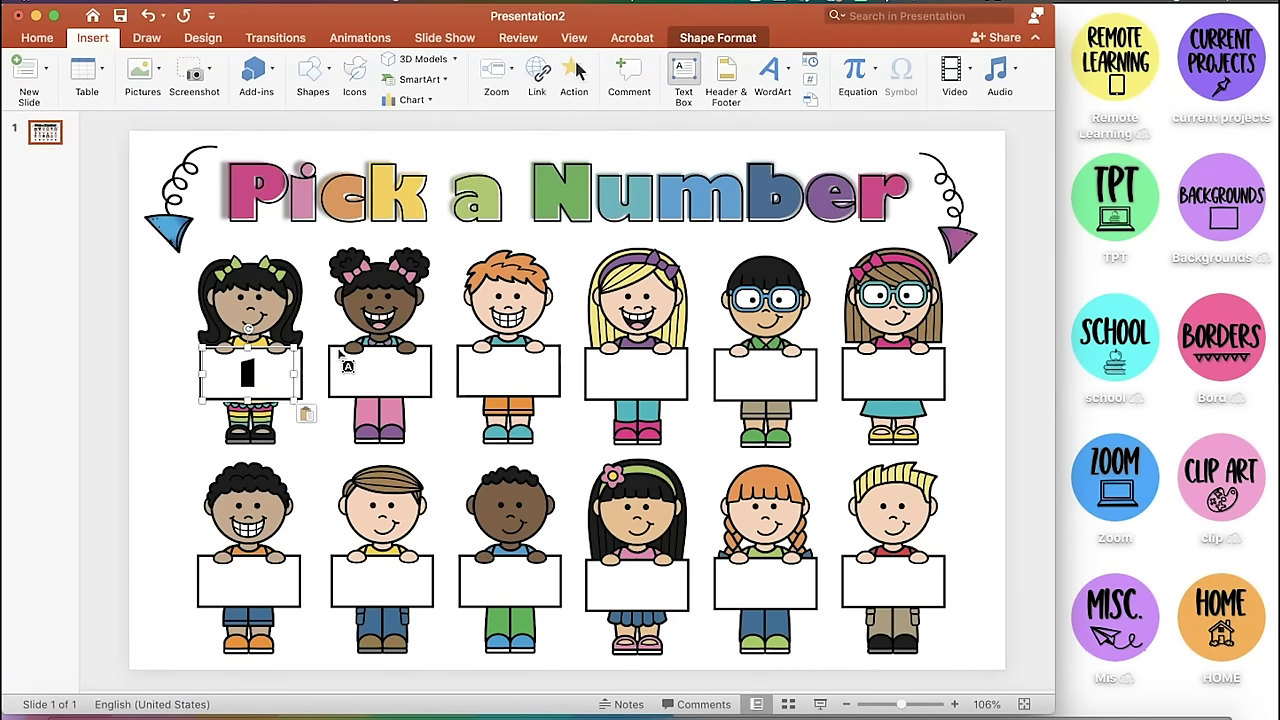
pyautogui.moveTo(338, 350); pyautogui.dragTo(424, 396)
pyautogui.write('2')
# - Format the 2 as centred, 40 pt Gill Sans Ultra Bold
pyautogui.click(263, 365)
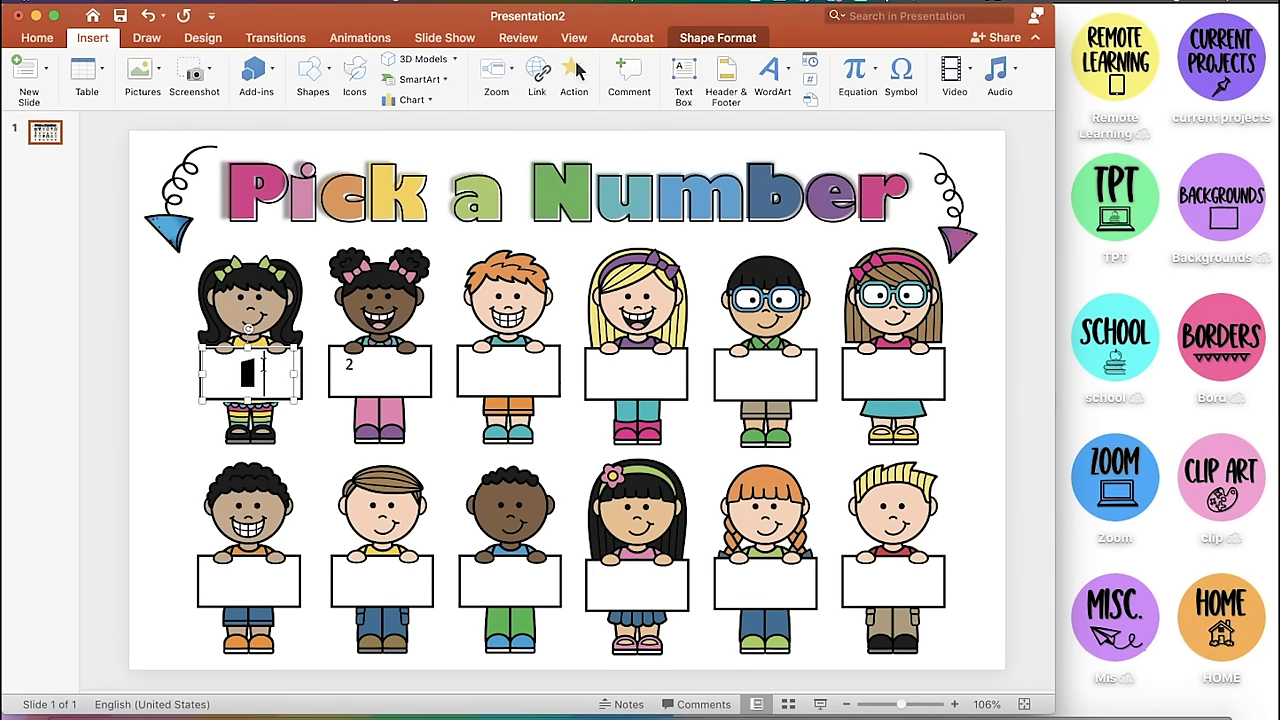
pyautogui.moveTo(263, 365); pyautogui.dragTo(220, 366)
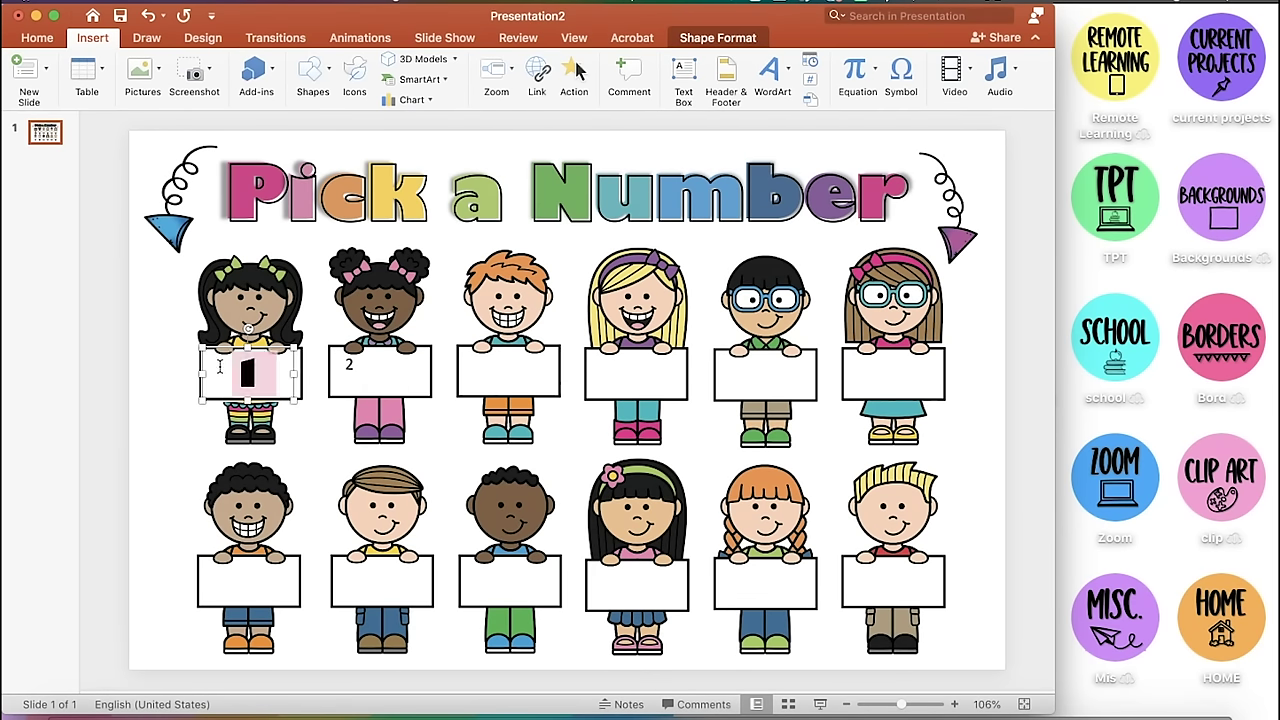
pyautogui.click(40, 37)
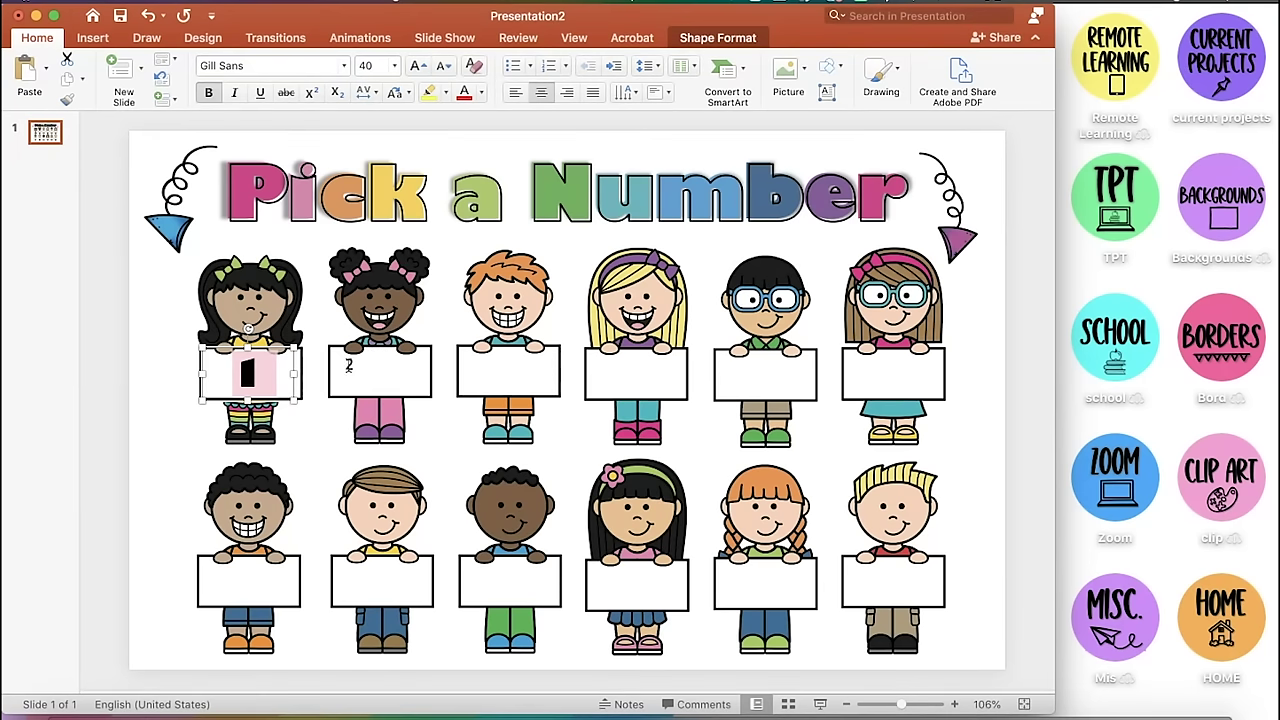
pyautogui.click(349, 366)
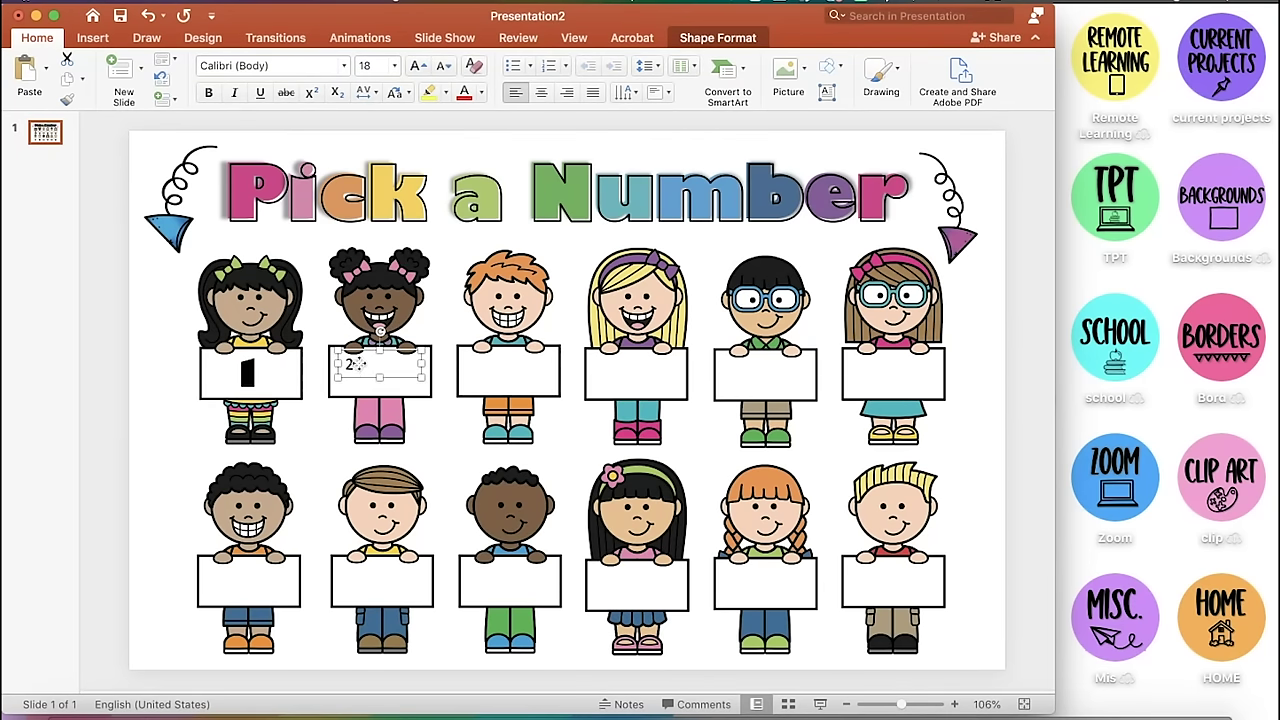
pyautogui.moveTo(352, 365); pyautogui.dragTo(335, 364)
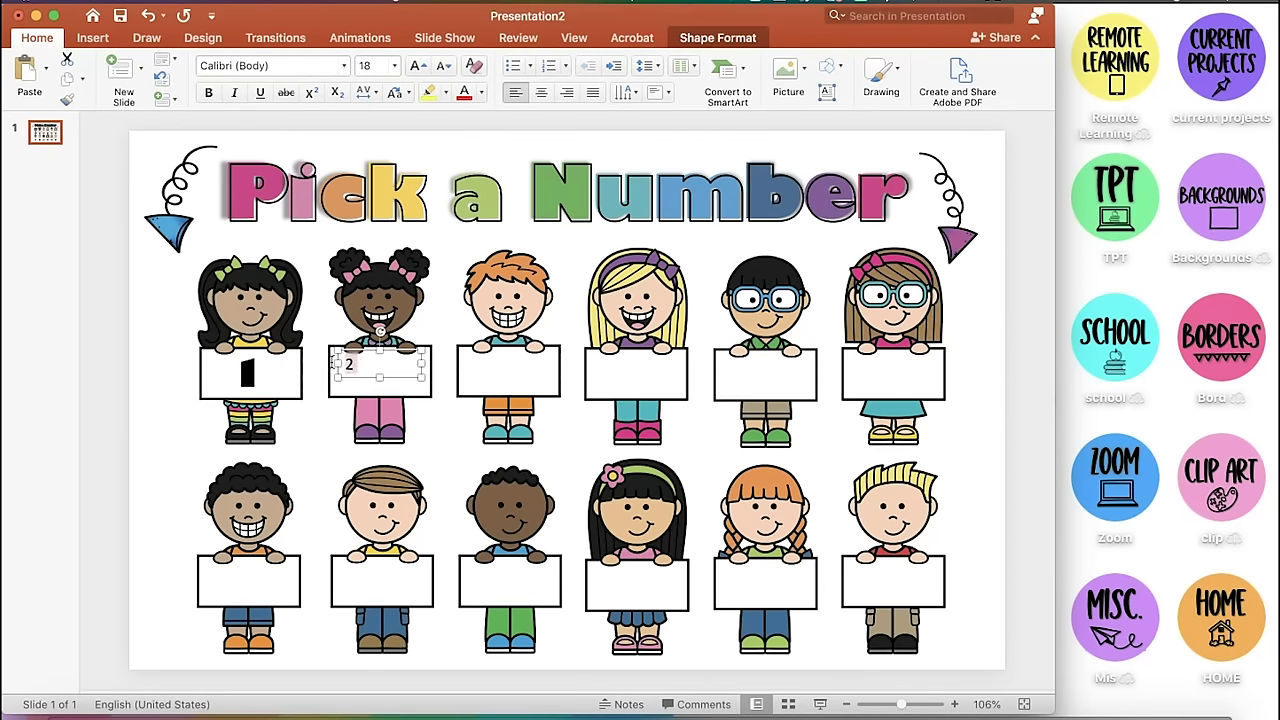
pyautogui.click(541, 92)
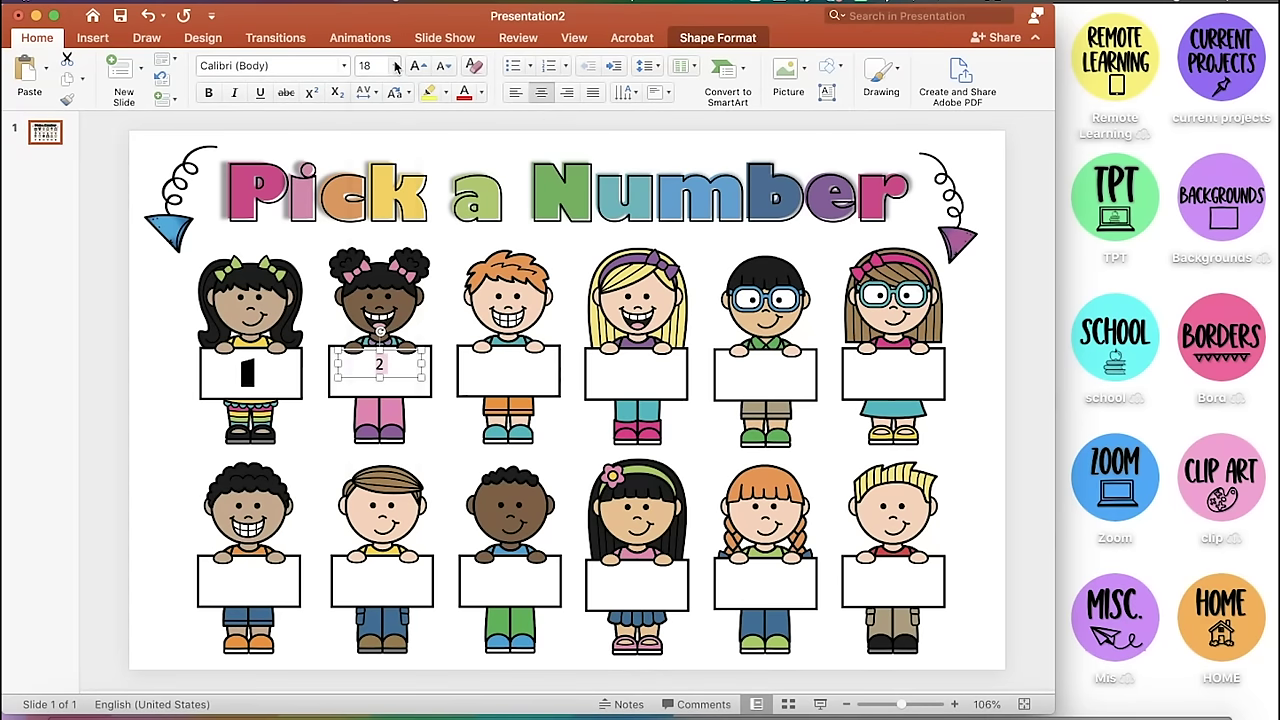
pyautogui.click(396, 65)
pyautogui.click(385, 324)
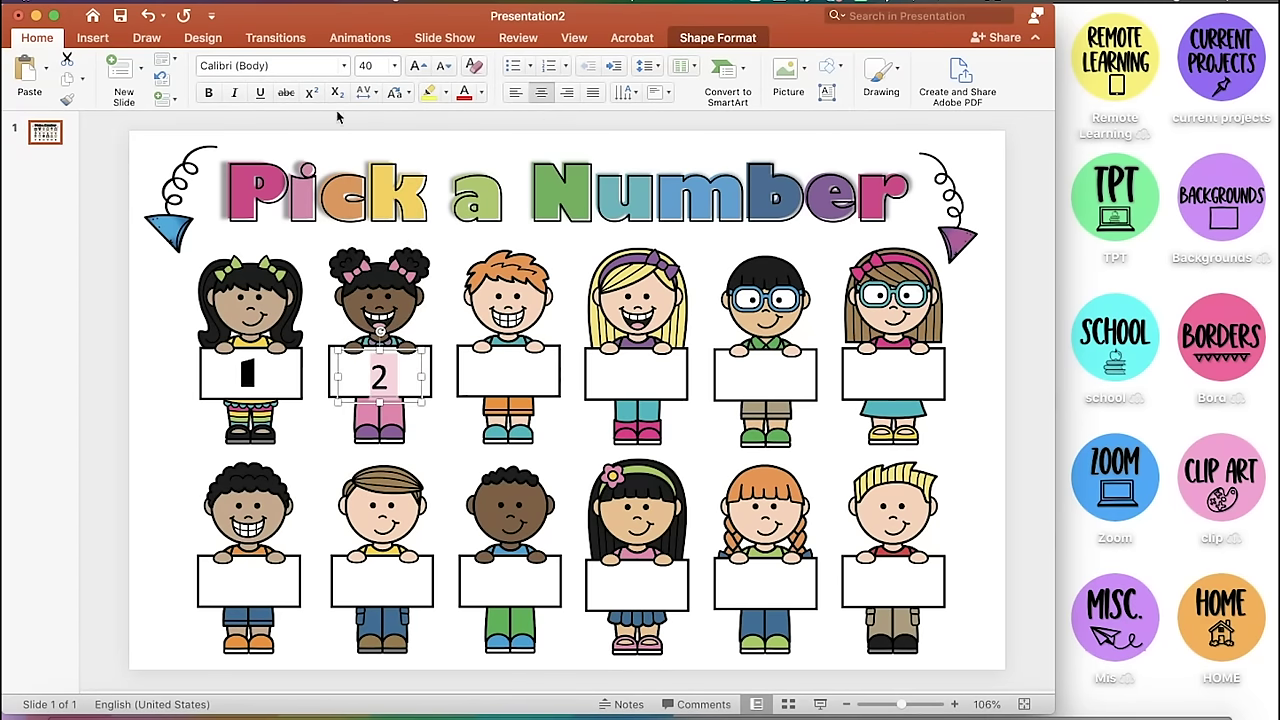
pyautogui.click(344, 65)
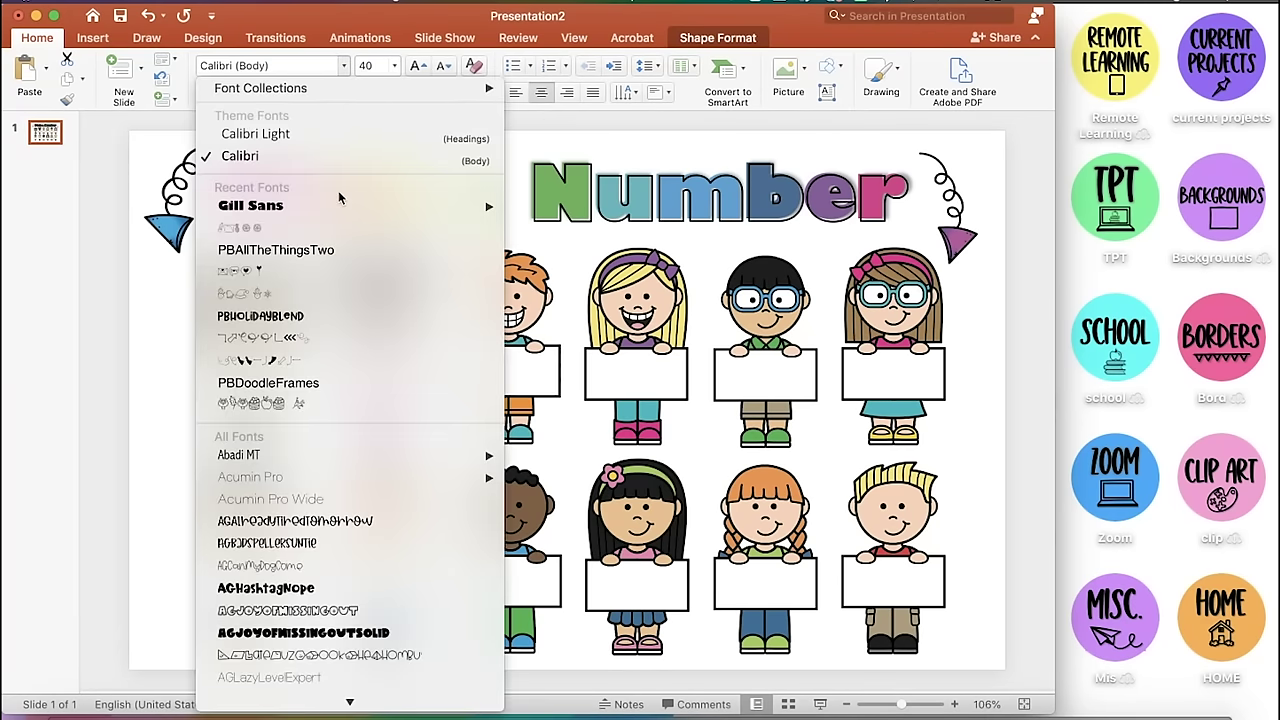
pyautogui.moveTo(340, 204)
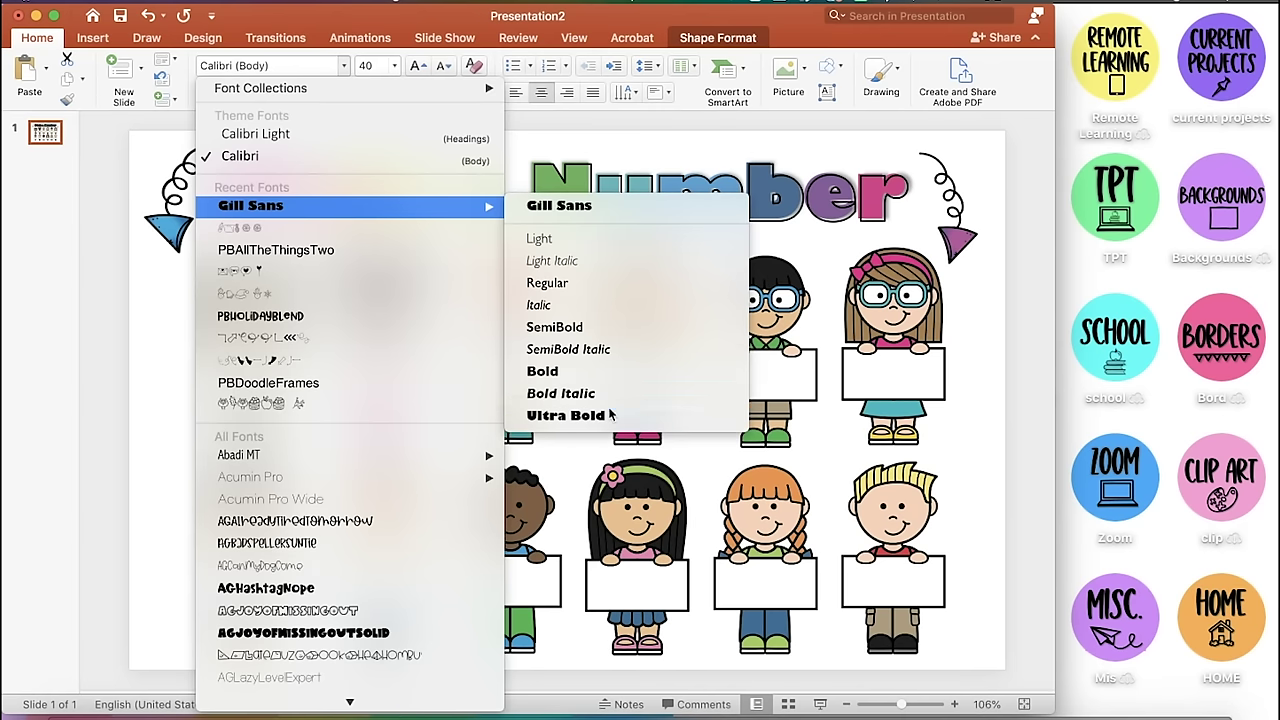
pyautogui.click(566, 415)
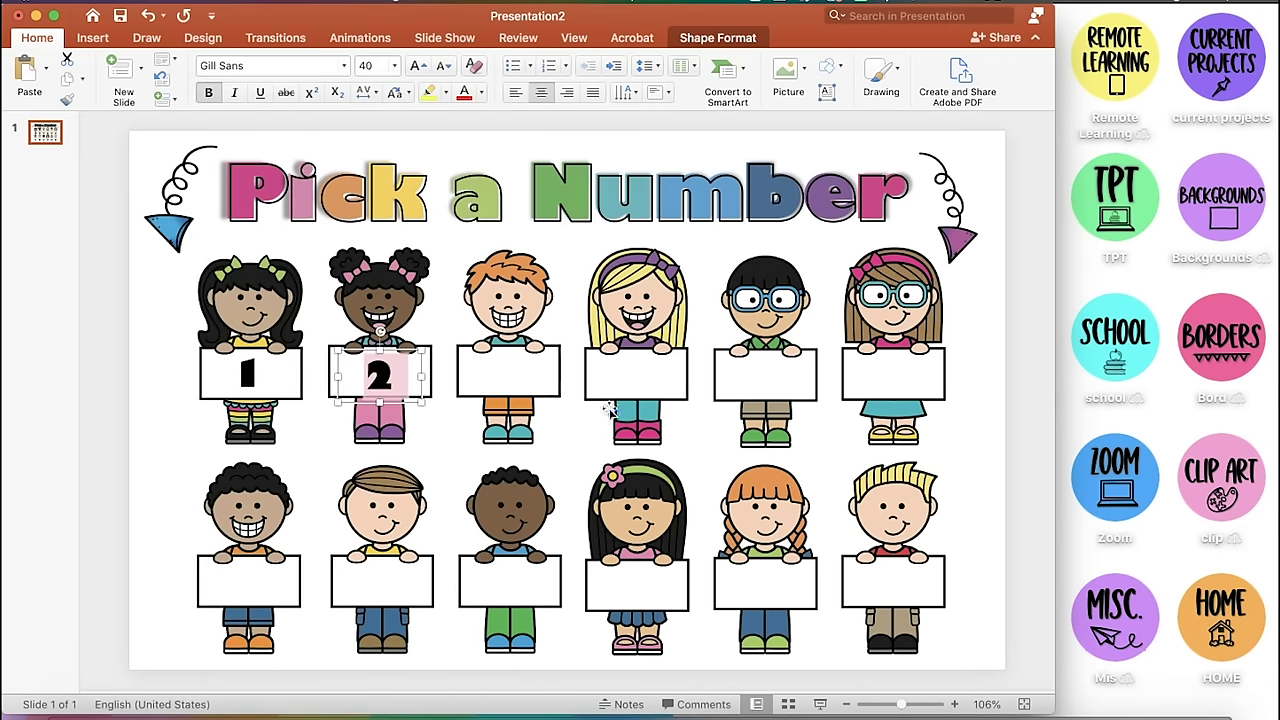
pyautogui.click(403, 349)
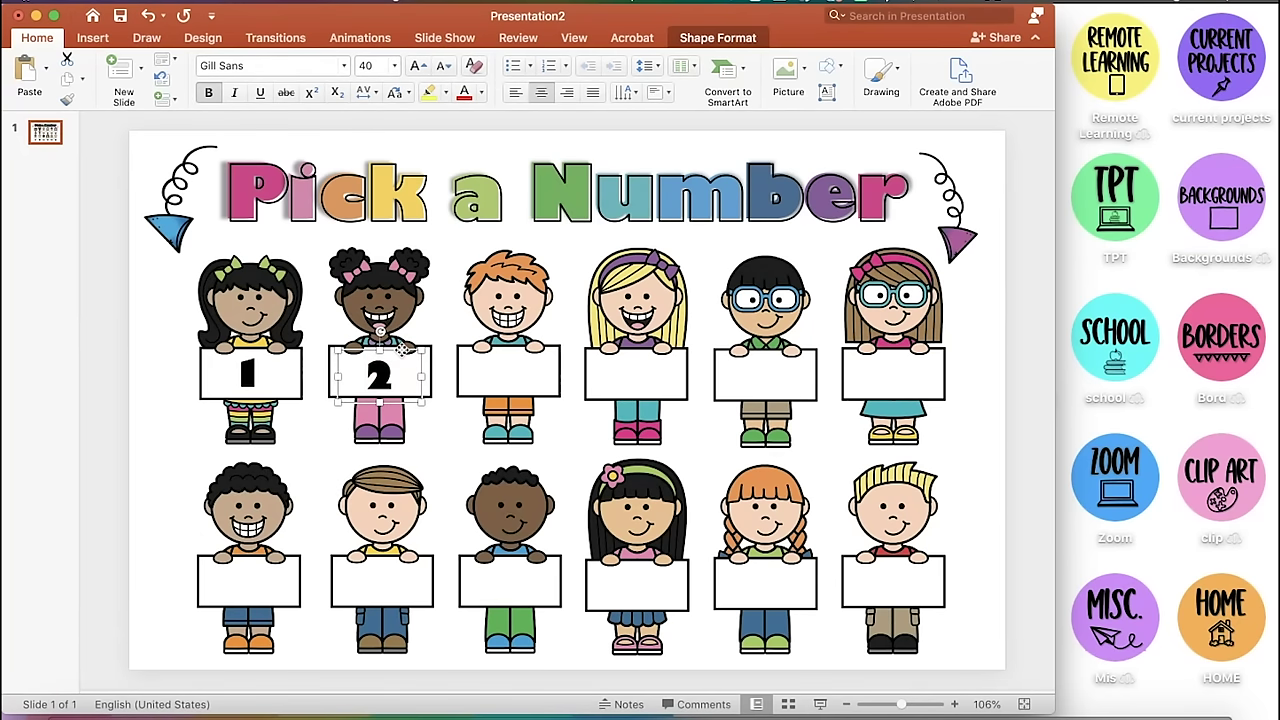
# - Copy the 2 box onto the third and fourth signs, changing them to 3 and 4
pyautogui.press('super+c')
pyautogui.press('super+v')
pyautogui.moveTo(403, 349); pyautogui.dragTo(522, 345)
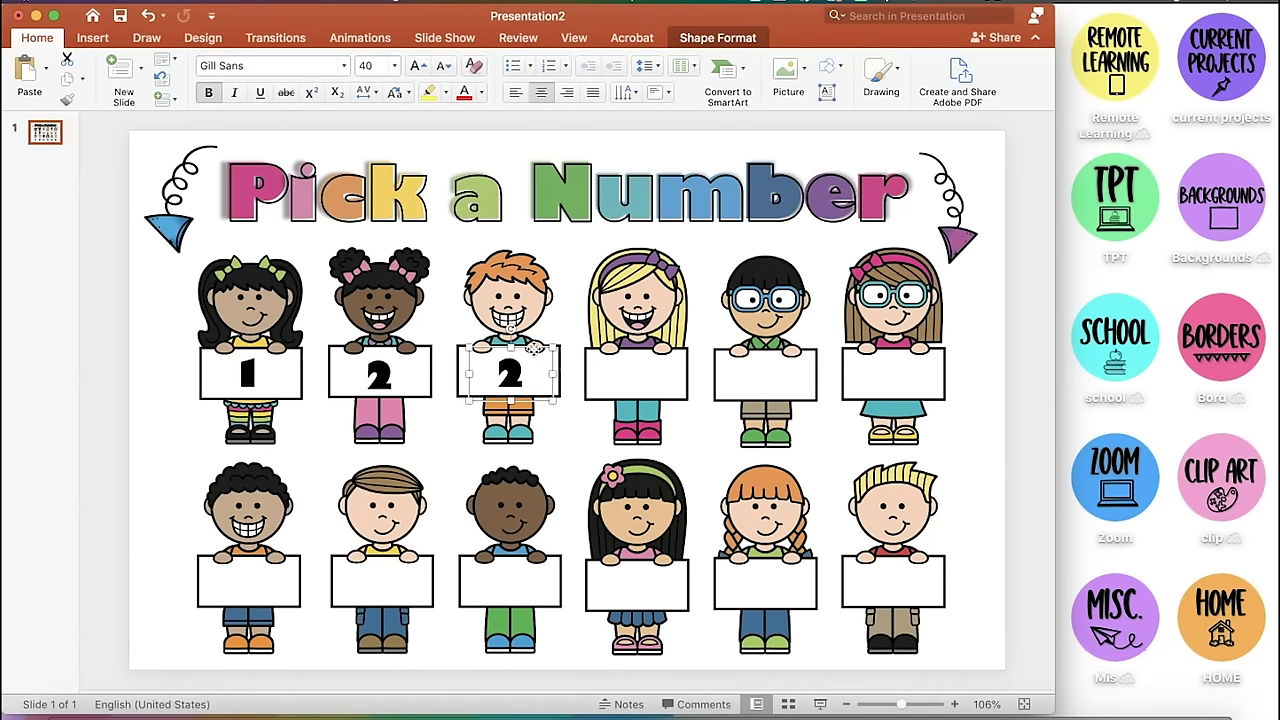
pyautogui.write('3')
pyautogui.press('super+c')
pyautogui.press('super+v')
pyautogui.moveTo(533, 348); pyautogui.dragTo(656, 350)
pyautogui.click(656, 352)
pyautogui.press('BackSpace')
pyautogui.write('4')
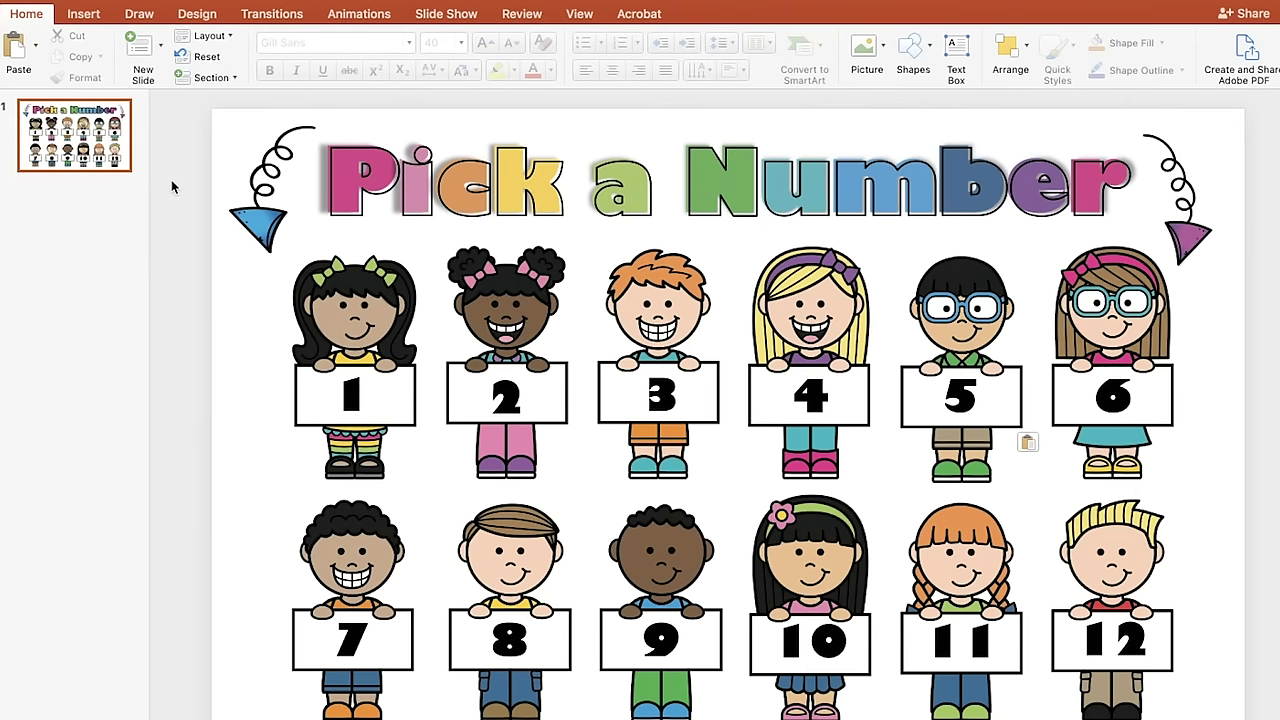
# - Add a new slide and delete both of its placeholders
pyautogui.click(141, 47)
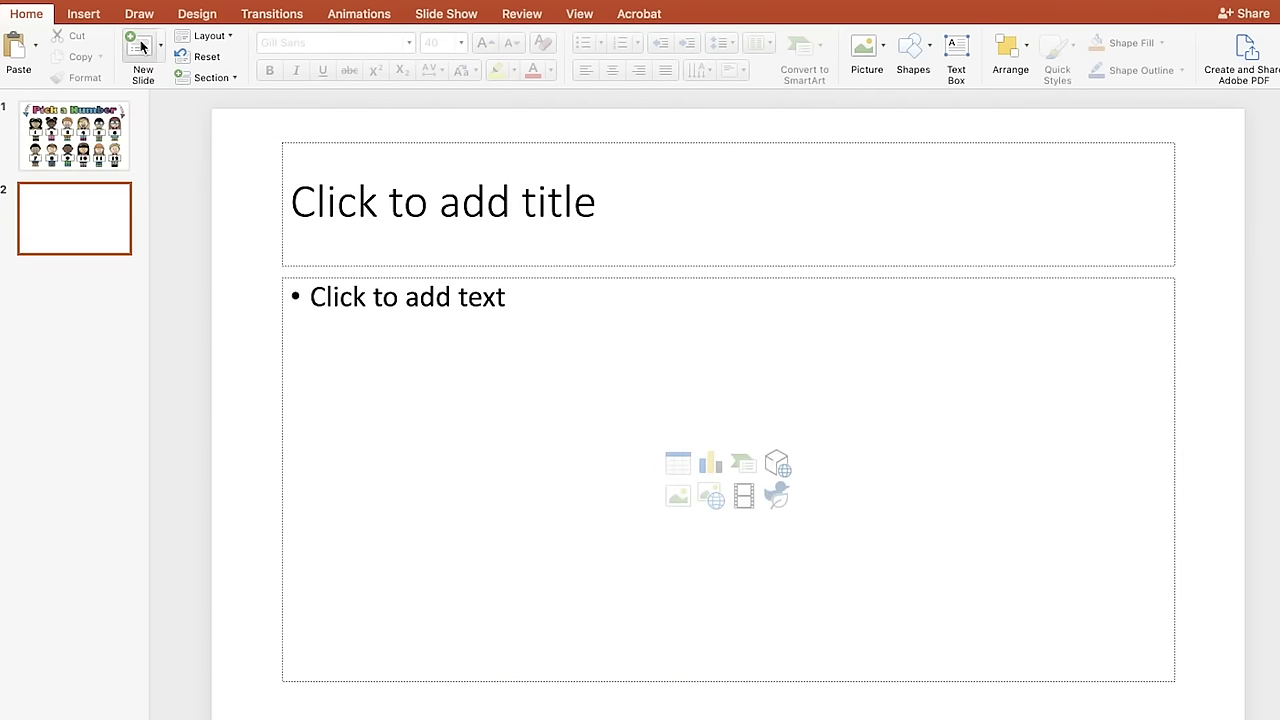
pyautogui.moveTo(187, 103); pyautogui.dragTo(1217, 708)
pyautogui.press('Delete')
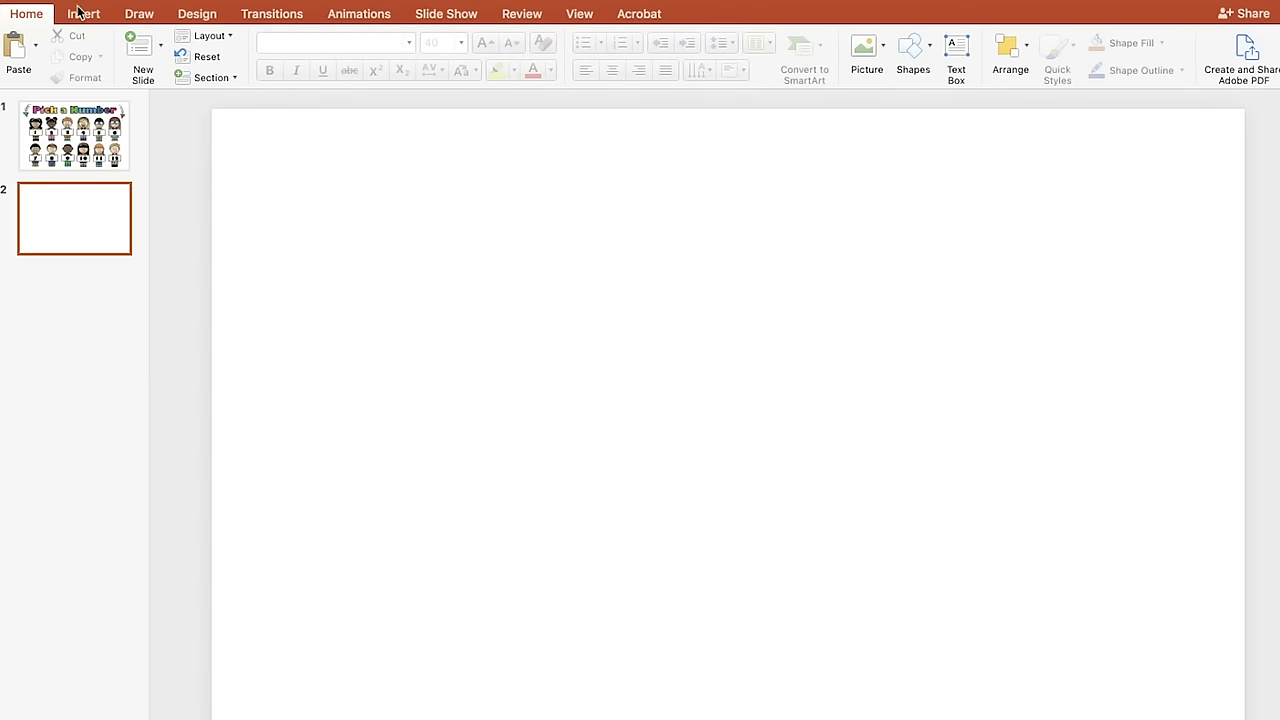
# - Draw a rectangle covering nearly the whole second slide
pyautogui.click(83, 15)
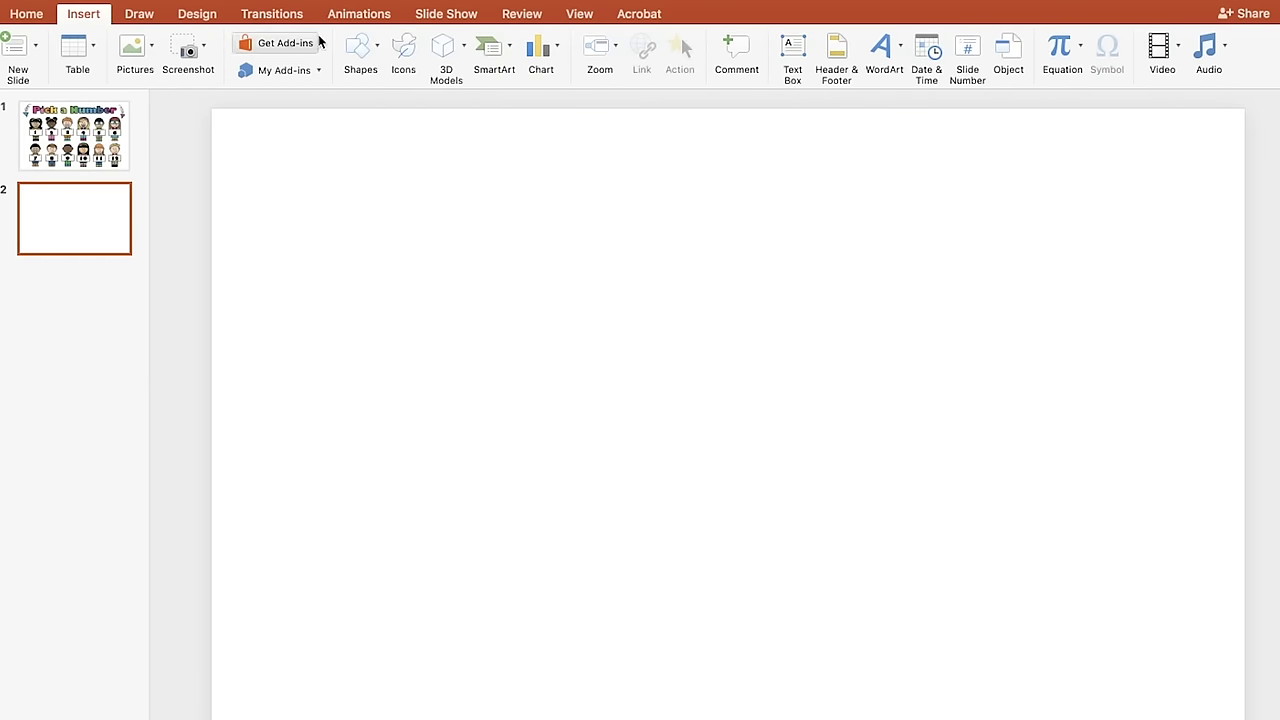
pyautogui.click(366, 42)
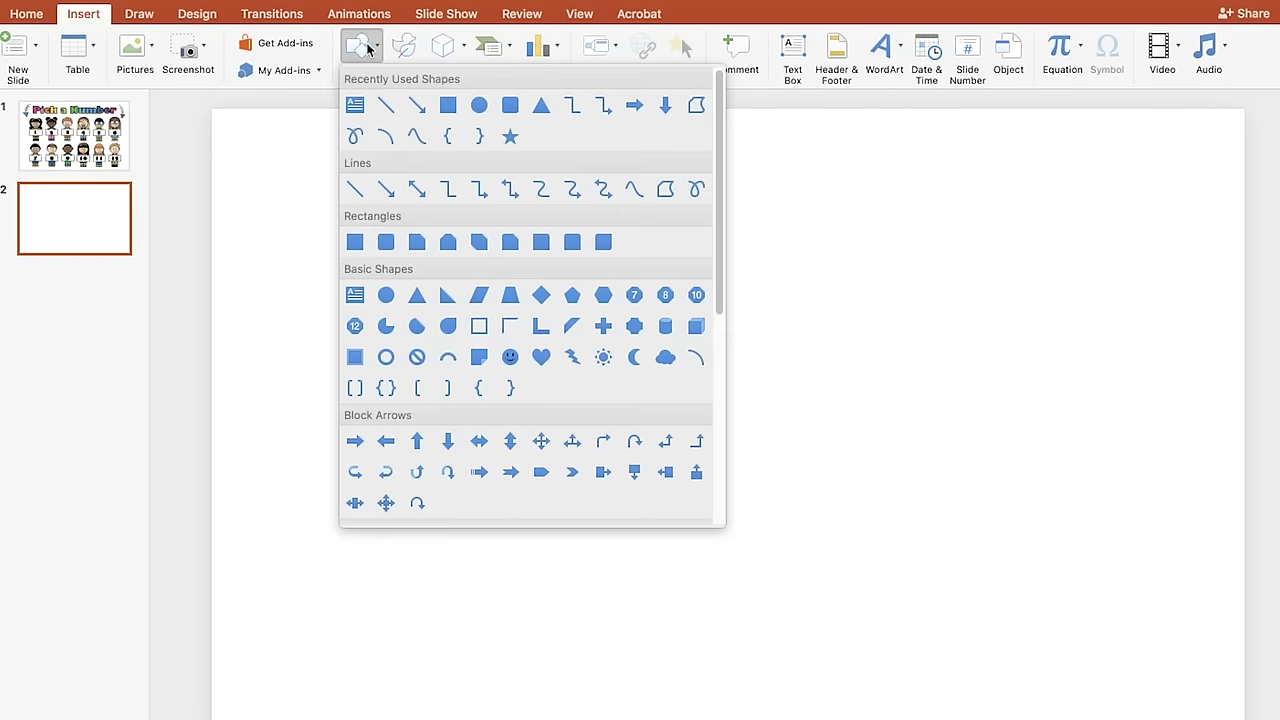
pyautogui.click(446, 104)
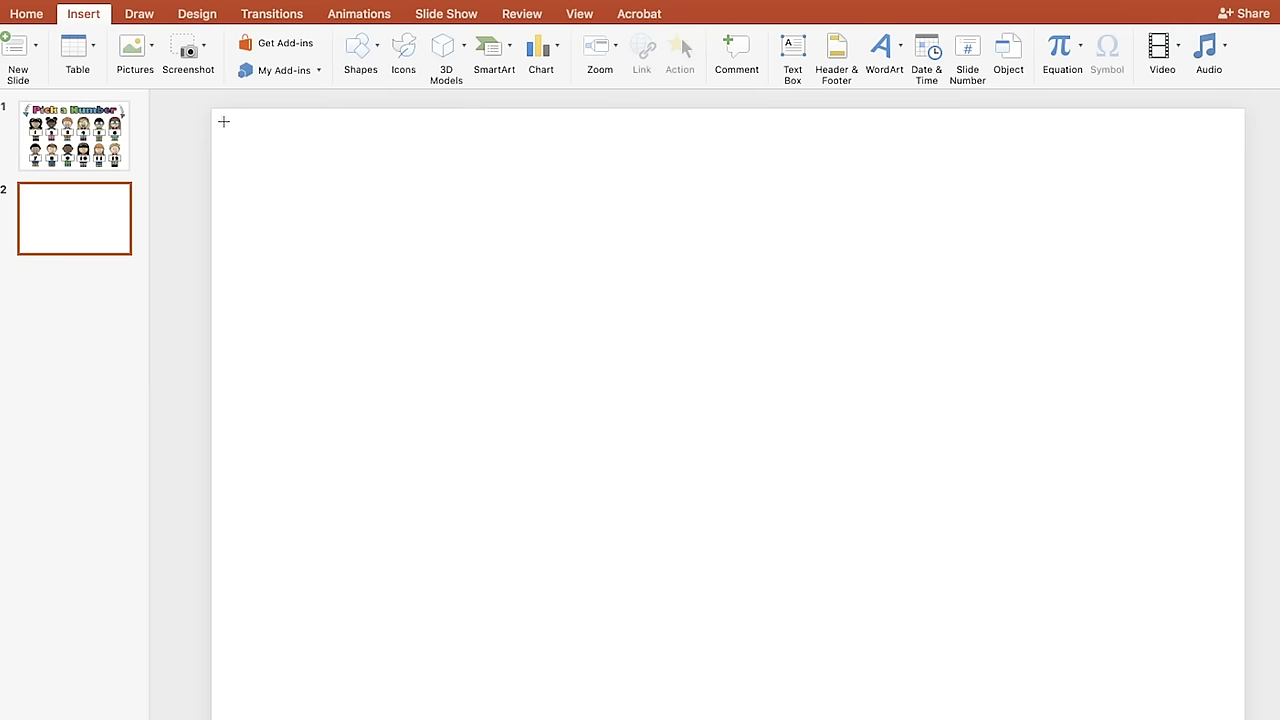
pyautogui.moveTo(224, 121); pyautogui.dragTo(1230, 719)
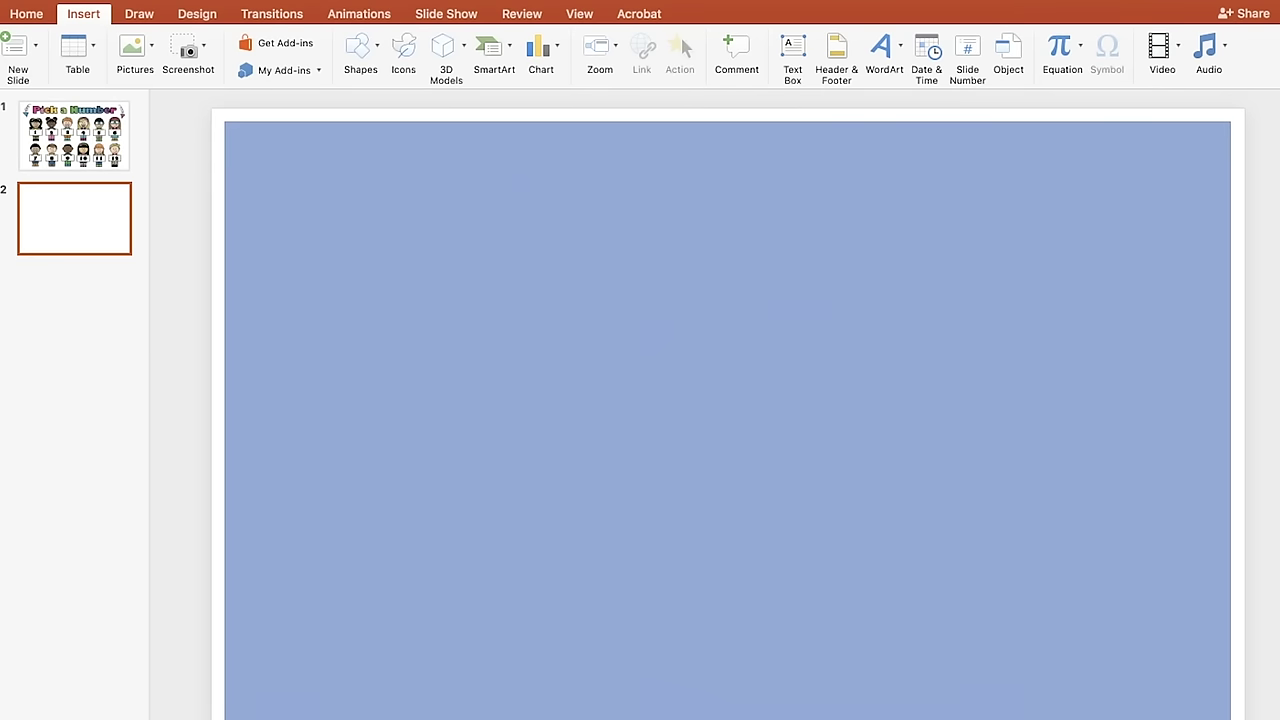
pyautogui.moveTo(1230, 719); pyautogui.dragTo(1230, 719)
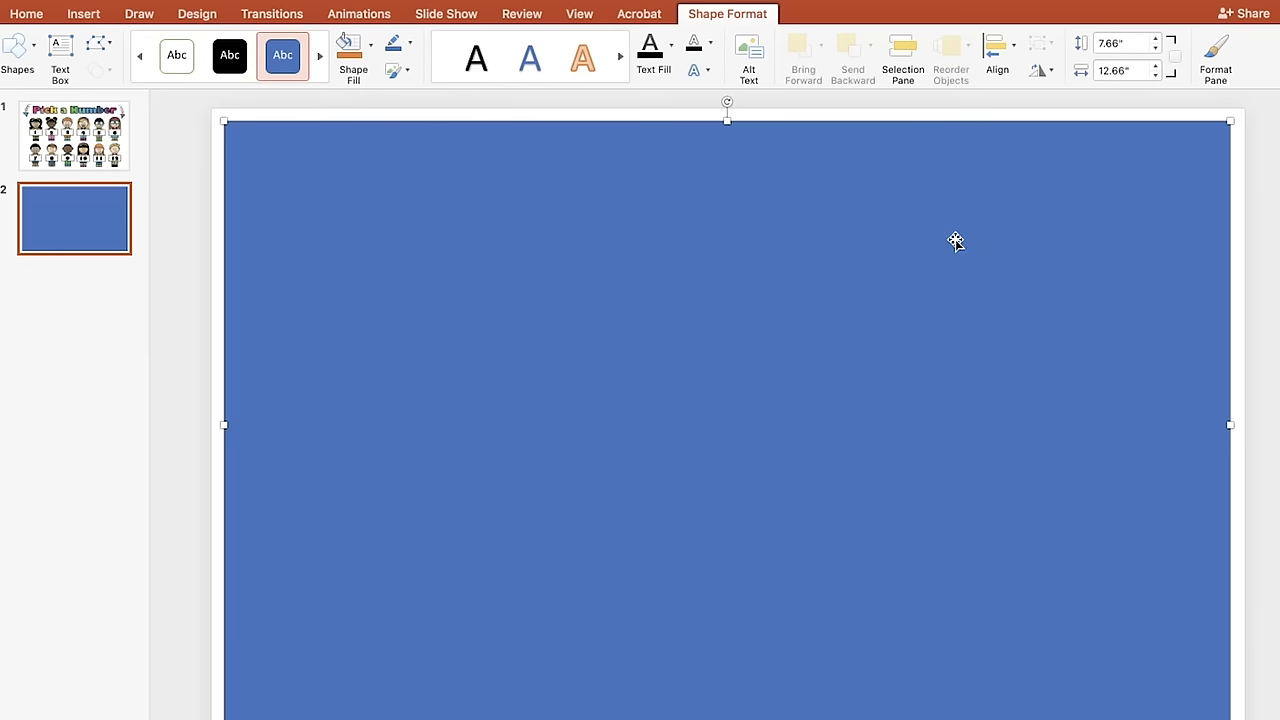
# - Remove the rectangle's text colour and blue fill
pyautogui.rightClick(955, 243)
pyautogui.click(780, 211)
pyautogui.click(673, 47)
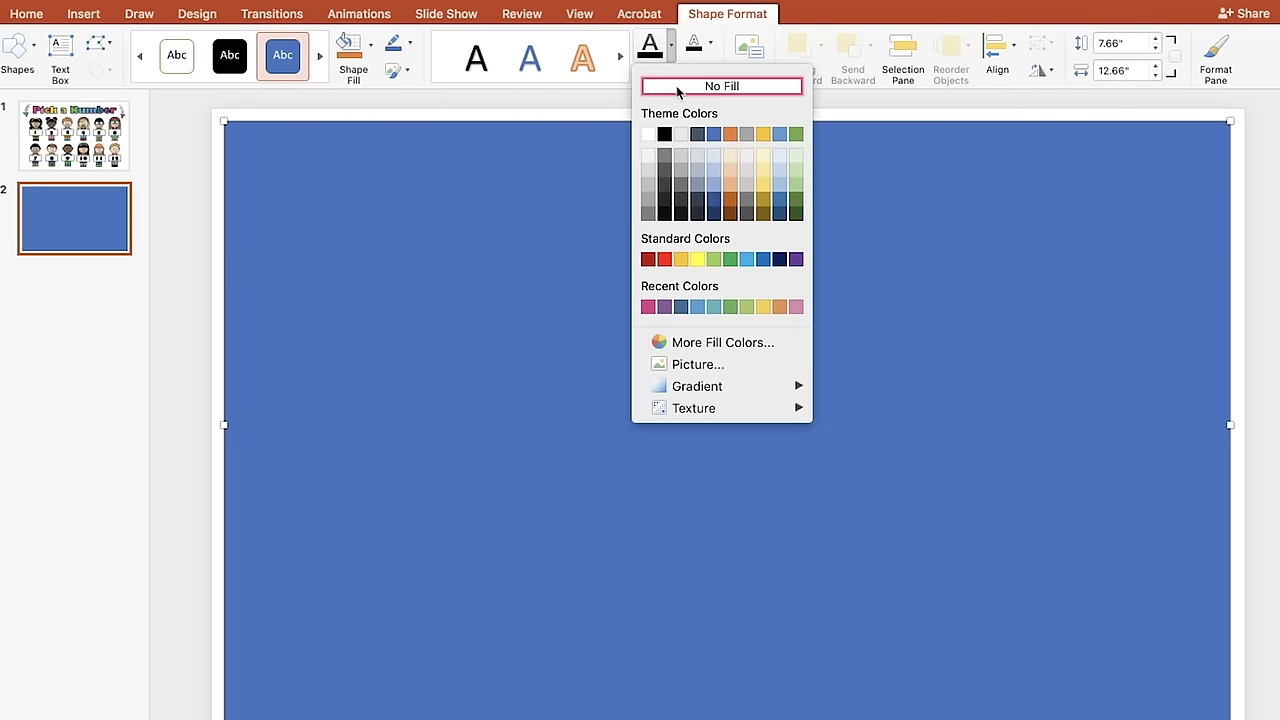
pyautogui.click(677, 91)
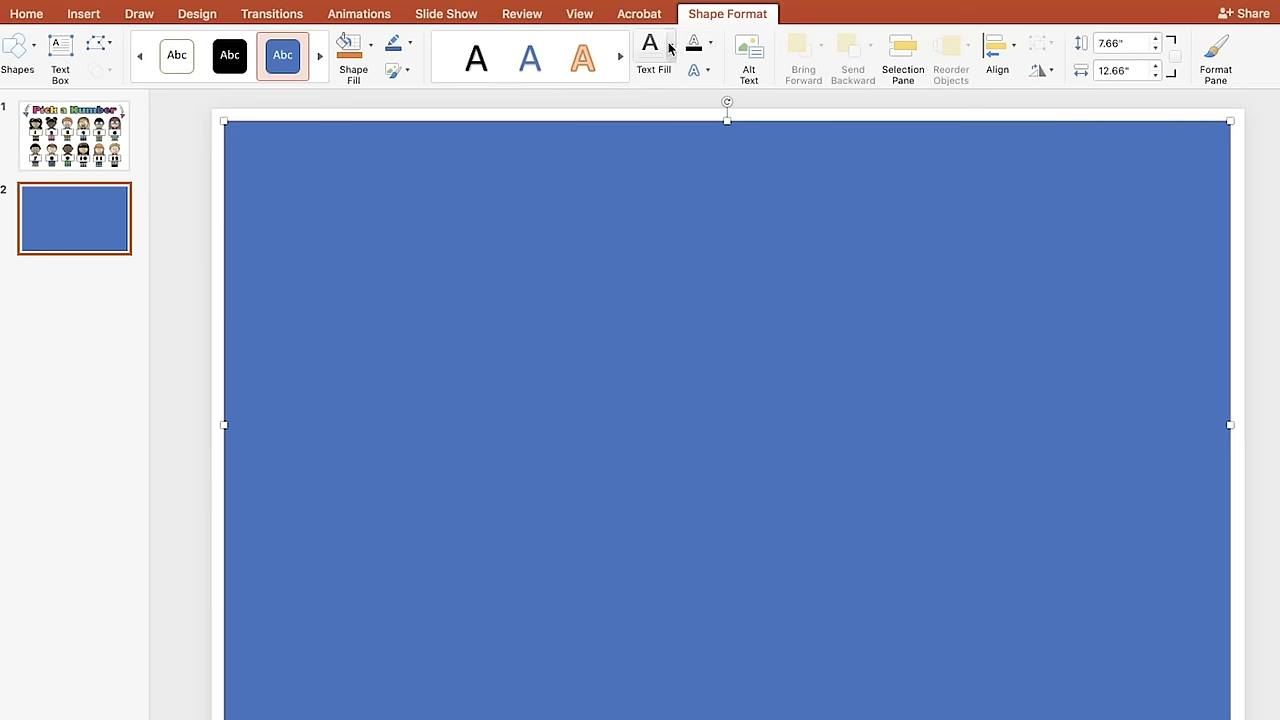
pyautogui.click(370, 50)
pyautogui.click(377, 86)
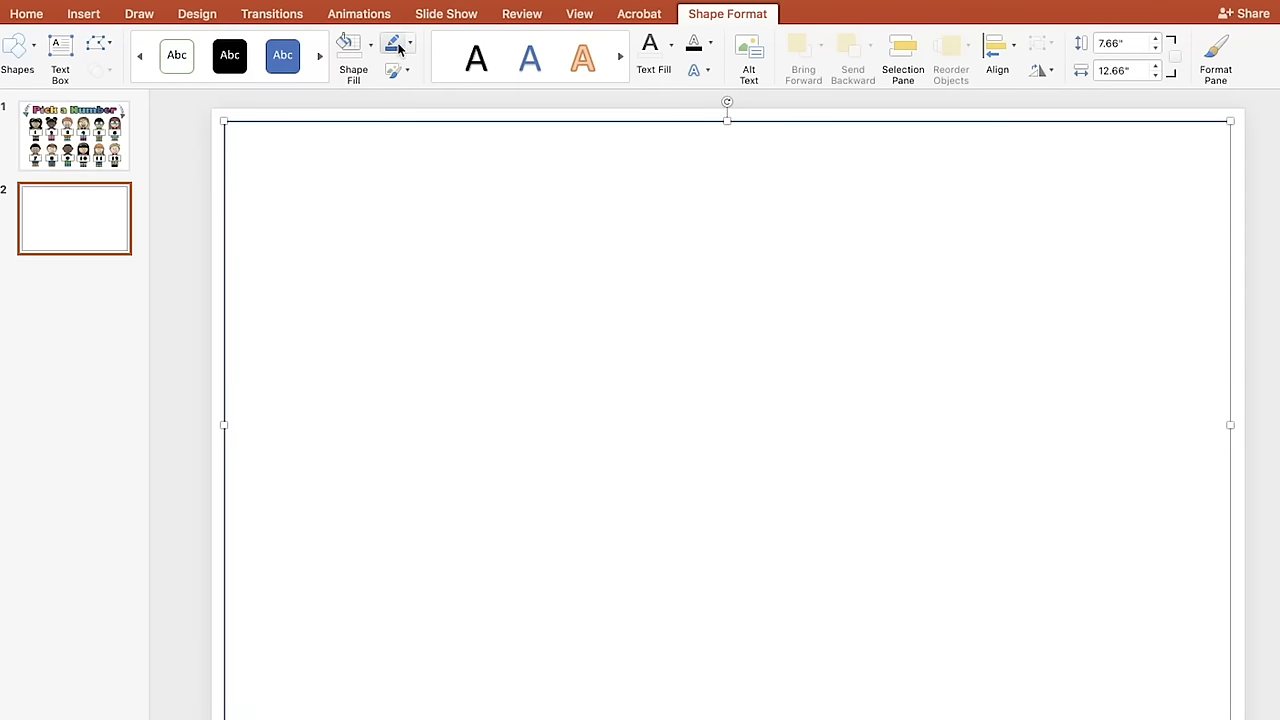
# - Give the rectangle a black 6 pt outline
pyautogui.click(409, 45)
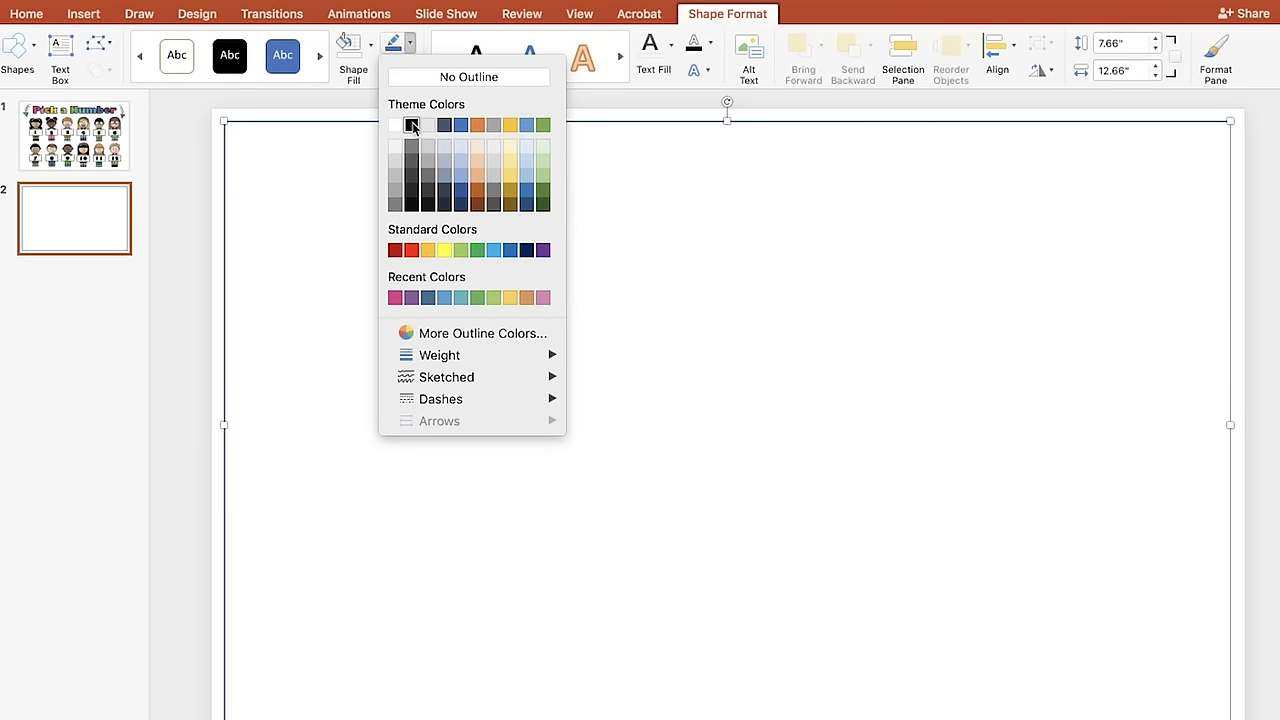
pyautogui.click(412, 126)
pyautogui.click(409, 45)
pyautogui.moveTo(451, 388)
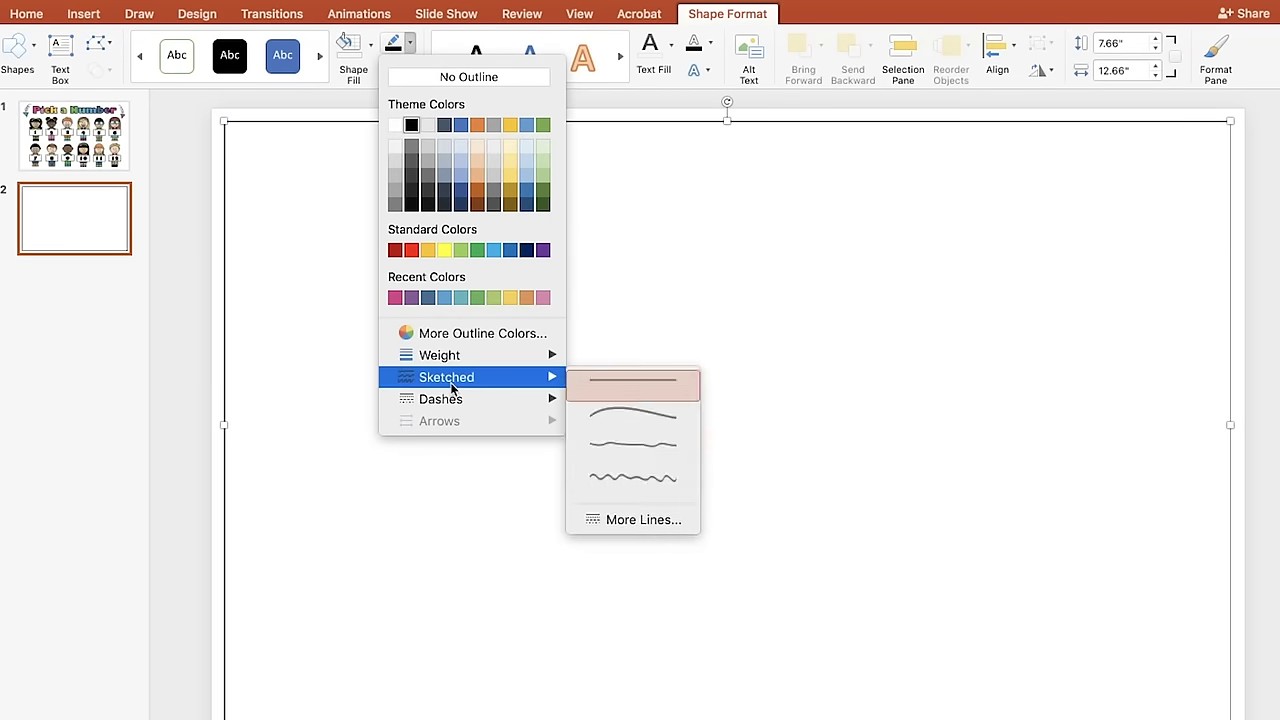
pyautogui.moveTo(465, 366)
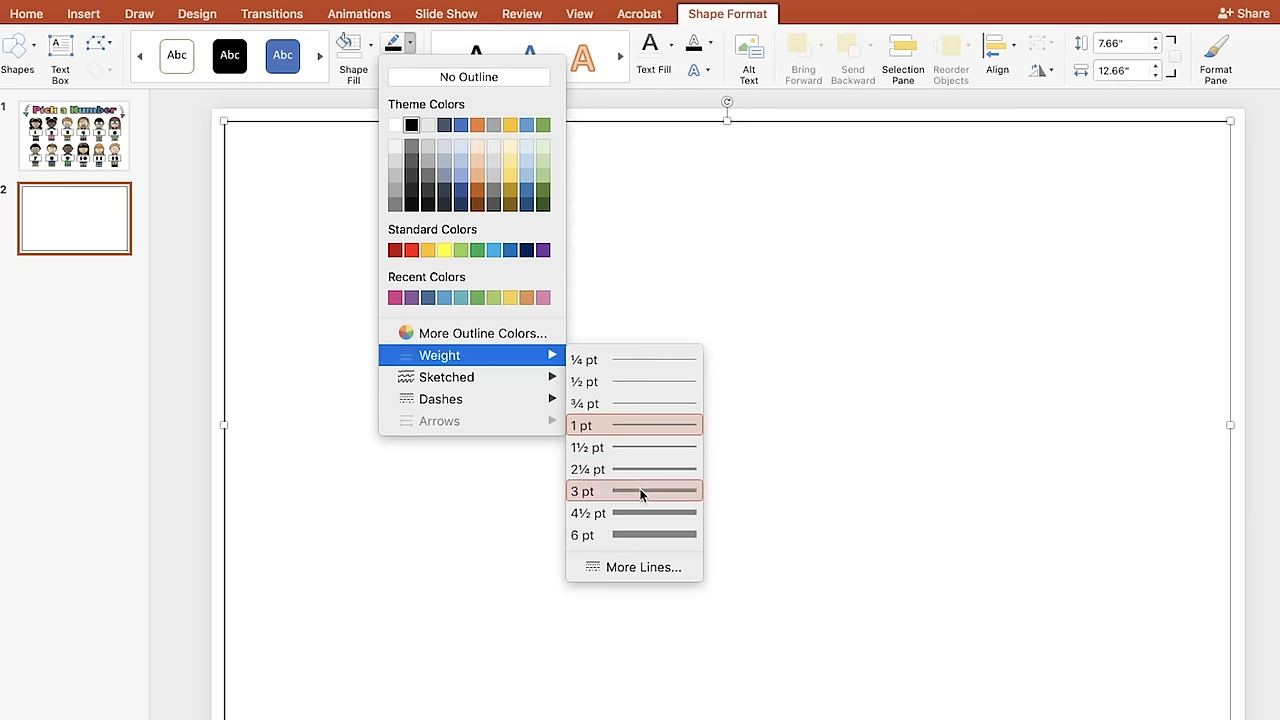
pyautogui.click(641, 535)
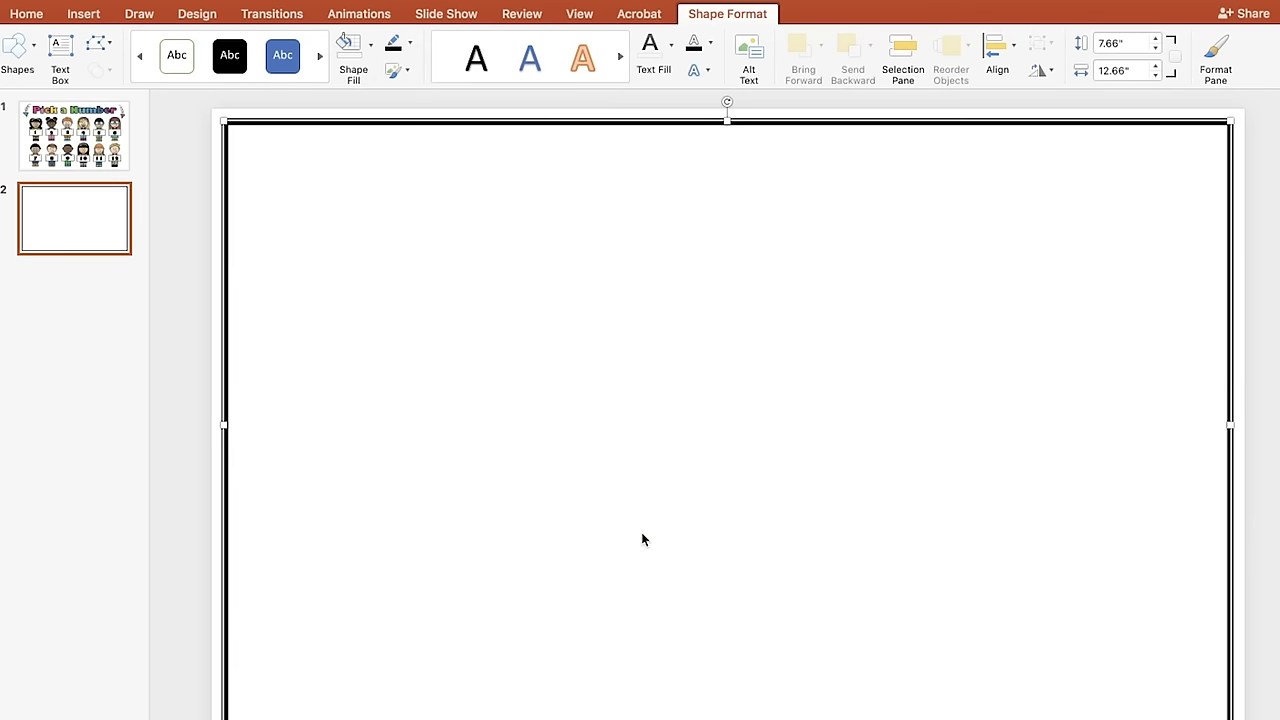
pyautogui.click(98, 233)
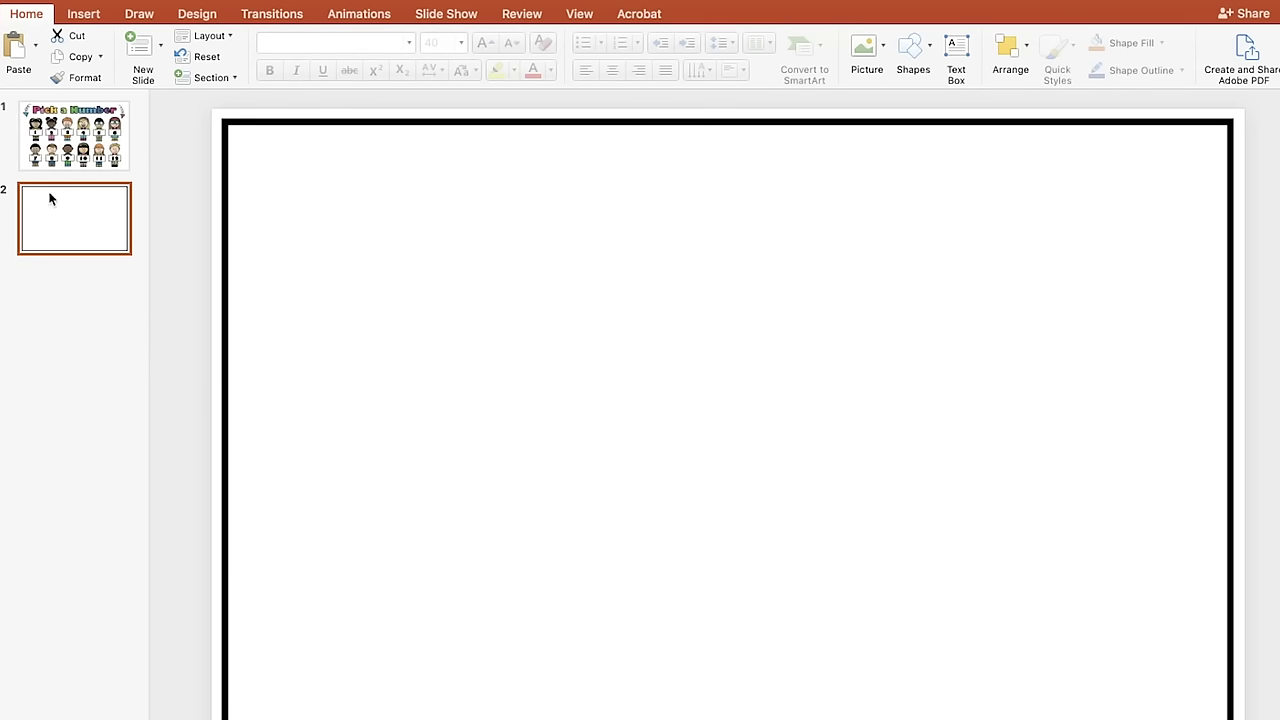
# - Paste copies of the bordered slide to fill slides 3 through 10
pyautogui.click(70, 297)
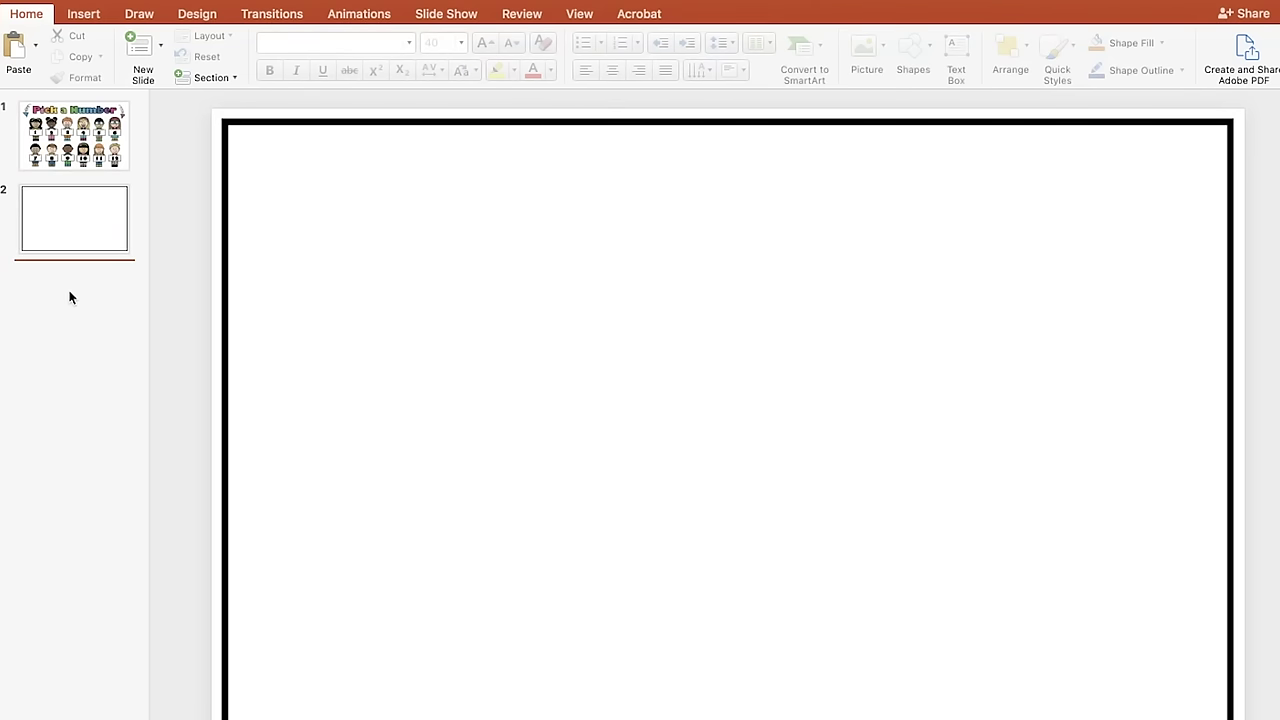
pyautogui.press('Return')
pyautogui.press('super+v')
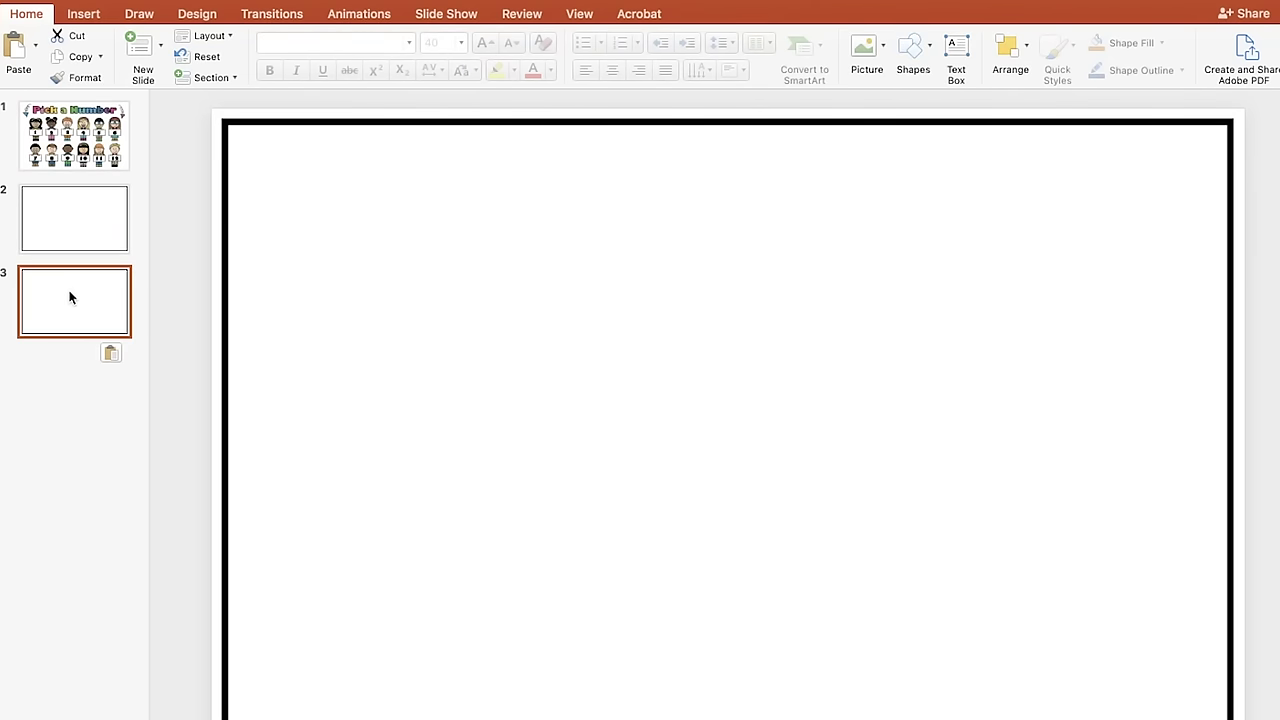
pyautogui.press('super+v')
pyautogui.press('super+v')
pyautogui.press('super+v')
pyautogui.press('super+v')
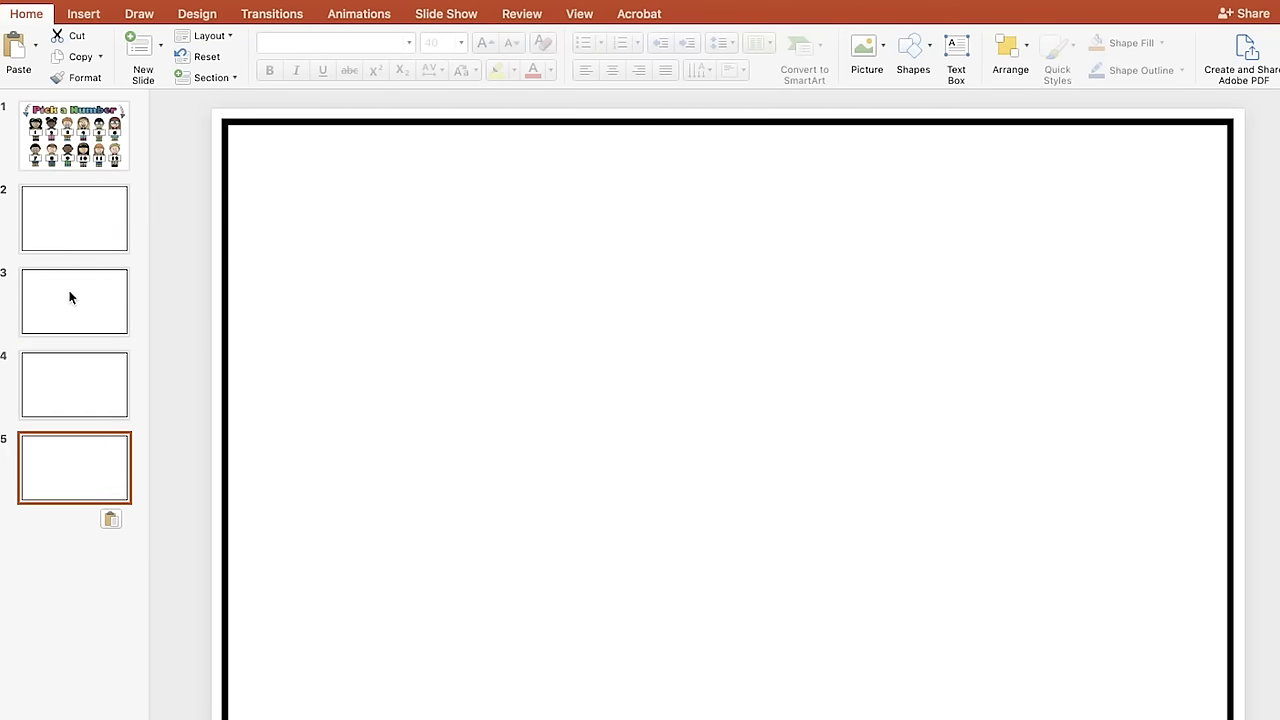
pyautogui.press('super+v')
pyautogui.press('super+v')
pyautogui.press('super+v')
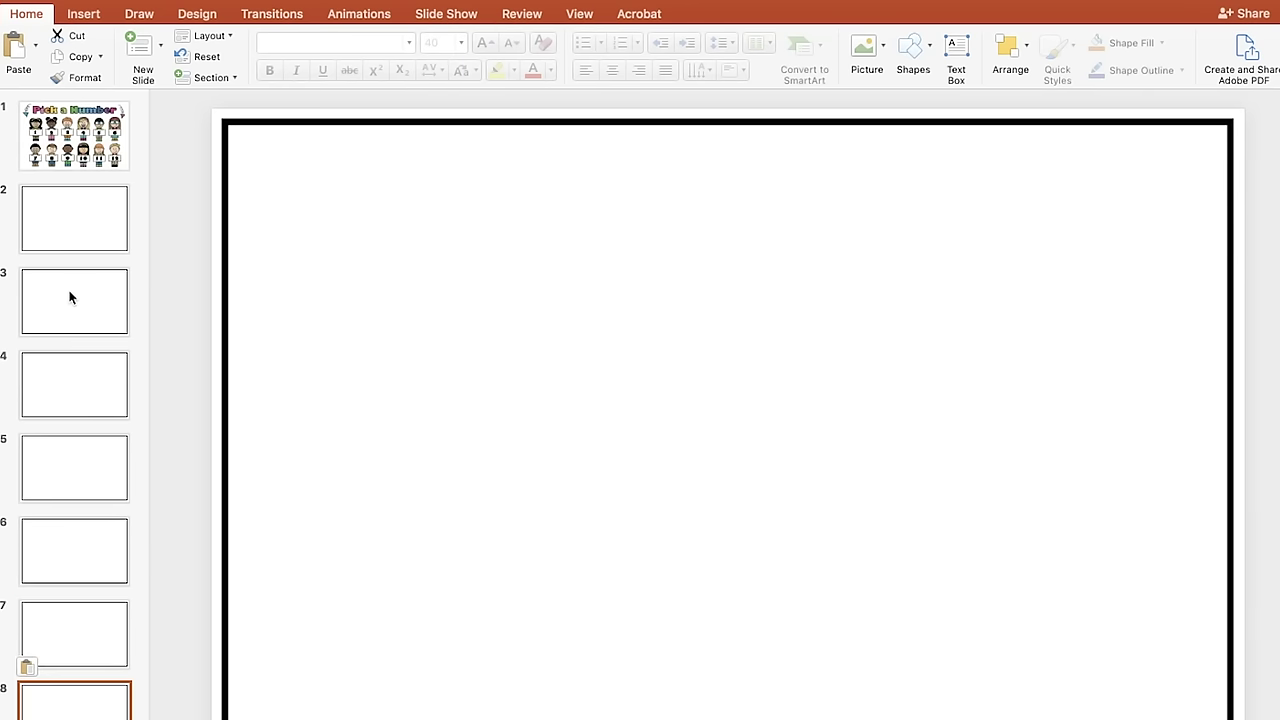
pyautogui.press('super+v')
pyautogui.press('super+v')
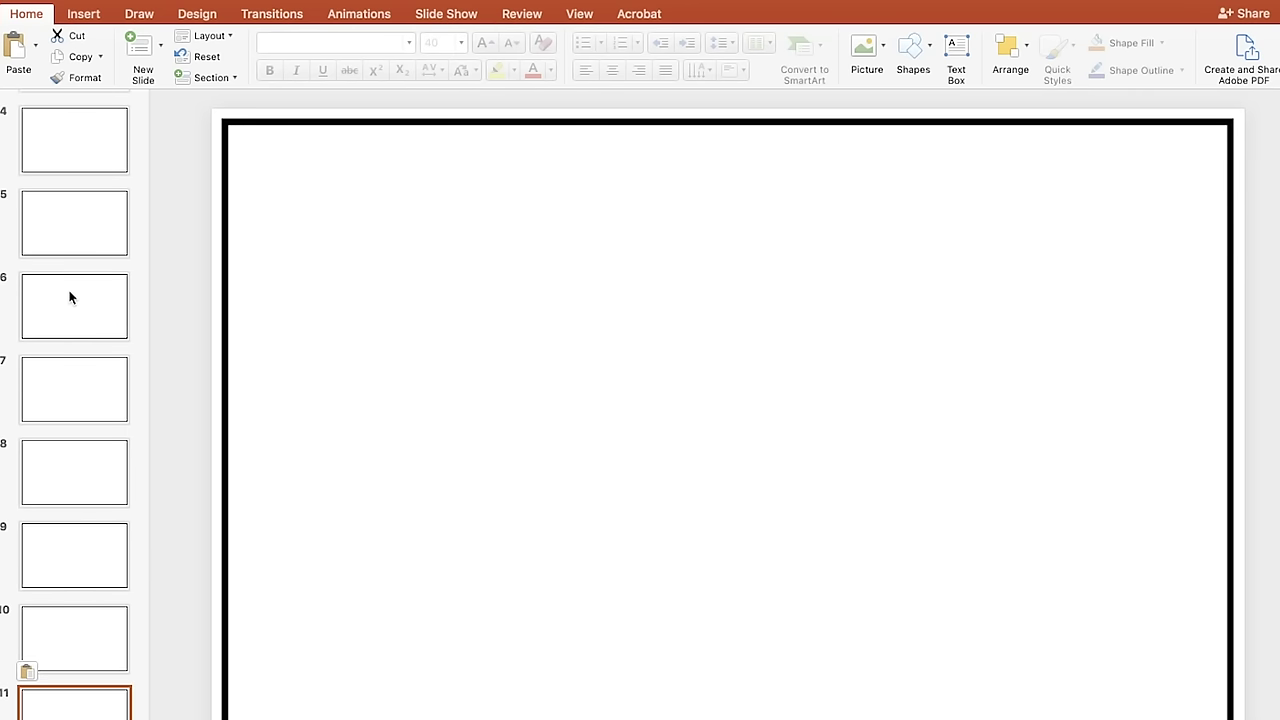
# - Return to the Pick a Number slide and select the number 1 card and first girl's picture
pyautogui.scroll(5, 70, 297)
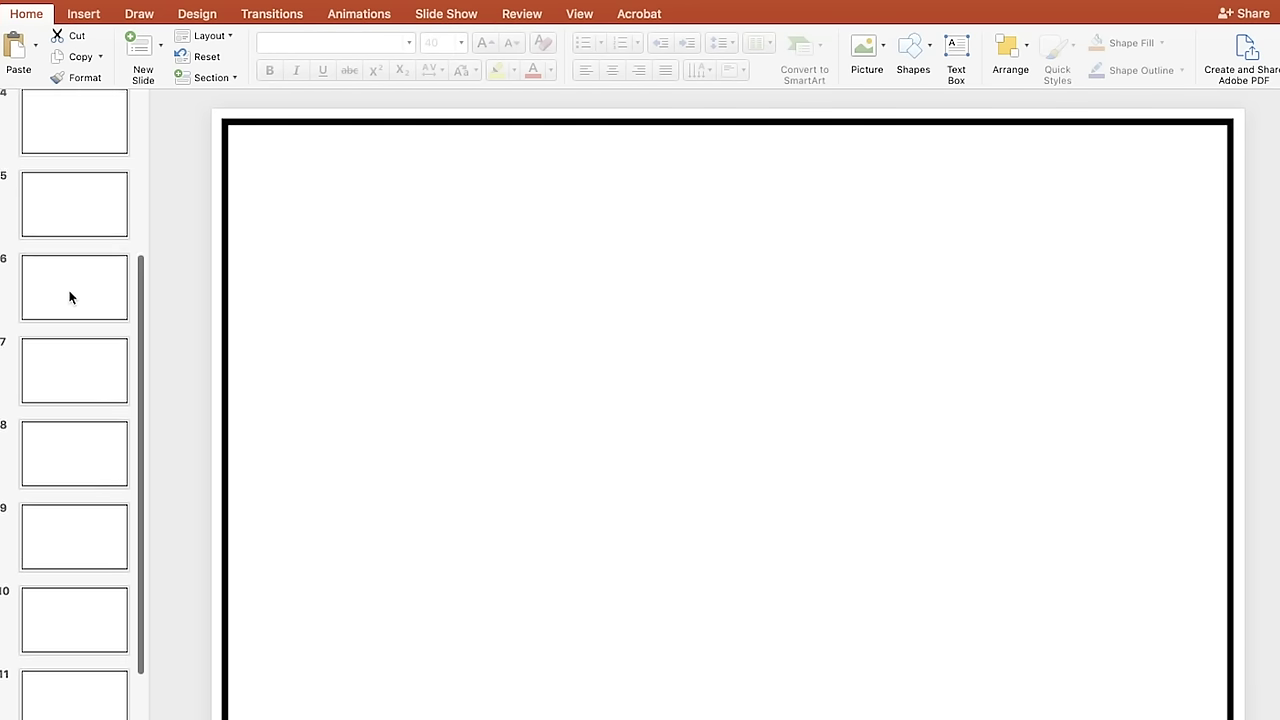
pyautogui.click(88, 160)
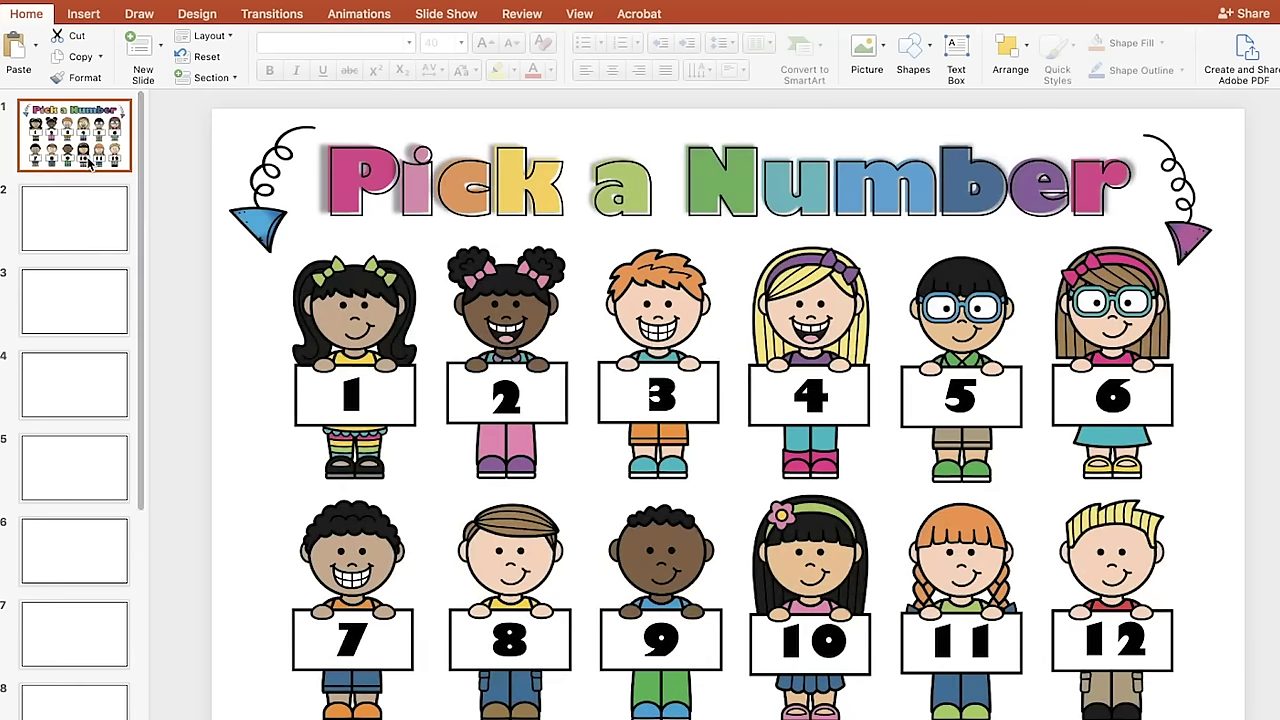
pyautogui.click(355, 378)
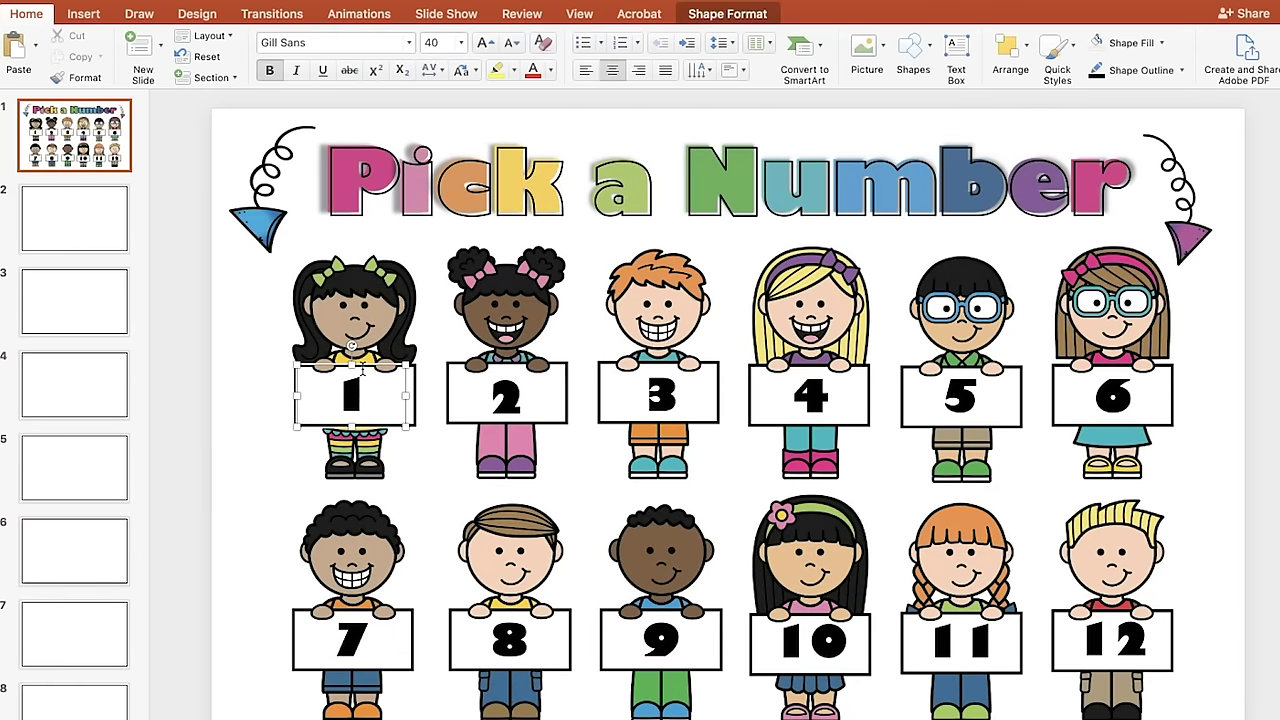
pyautogui.click(367, 362)
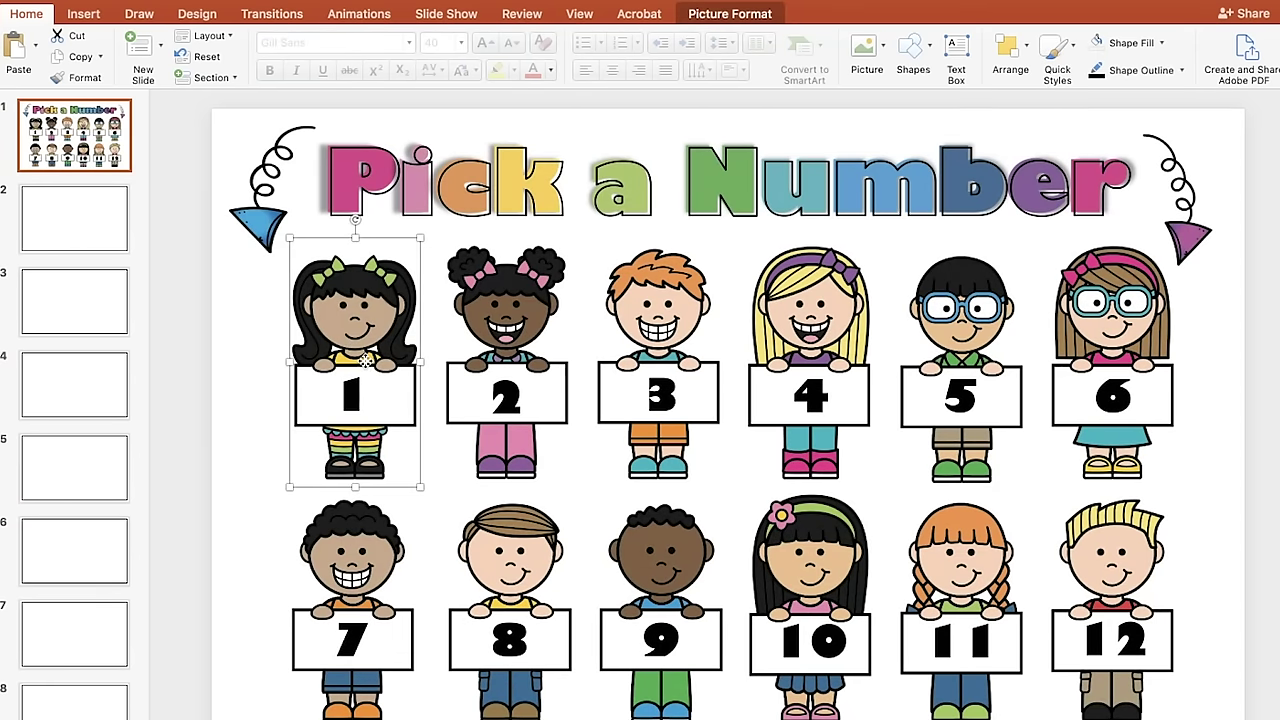